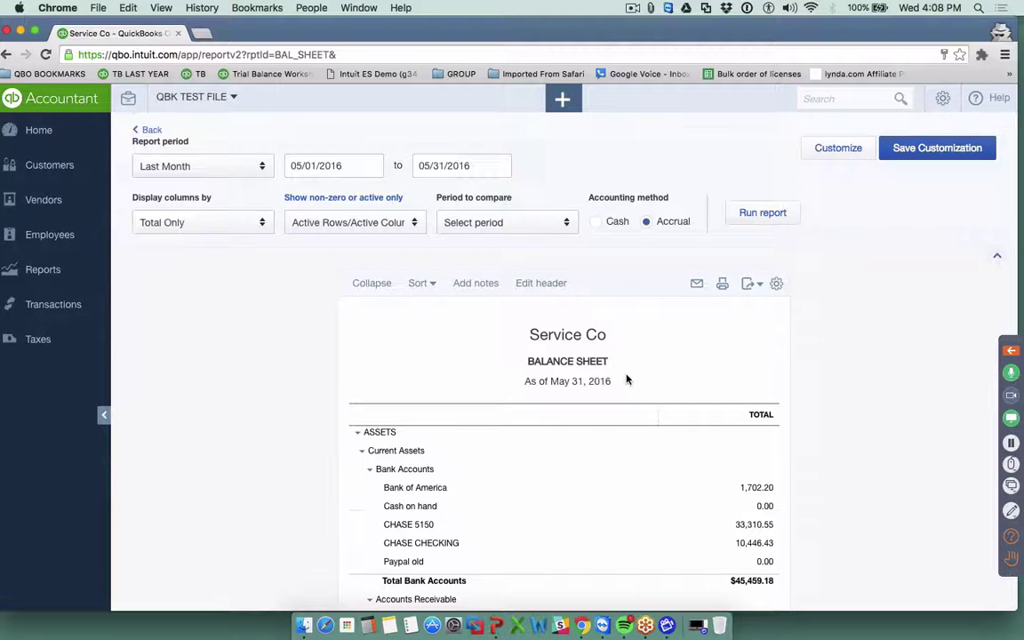
Scroll the May 31, 2016 balance sheet and drill into Opening Balance Equity (35,688.14)
scroll(627, 379, down, 10)
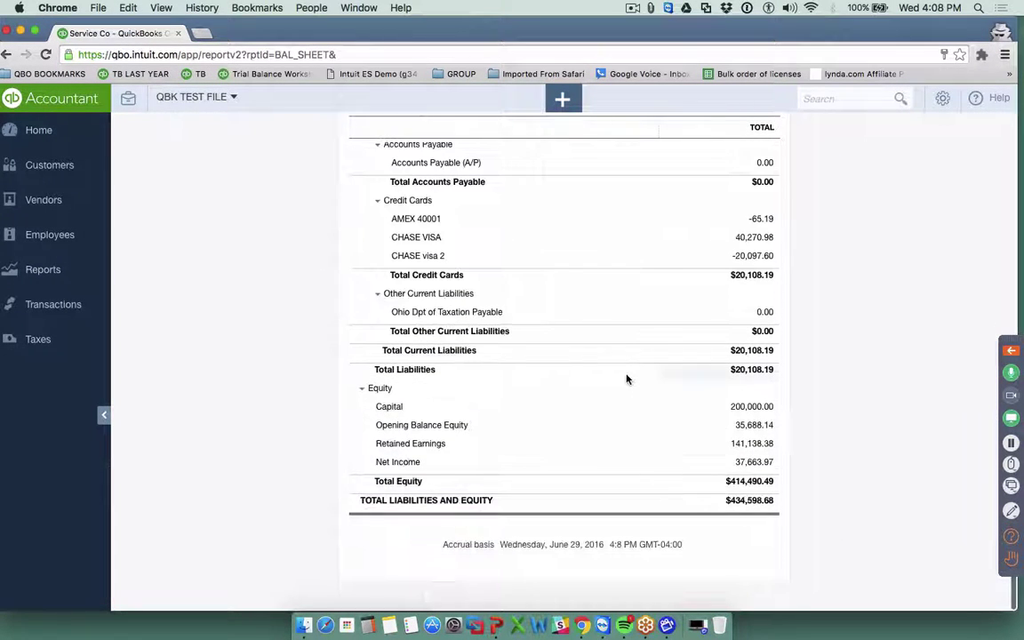
click(753, 425)
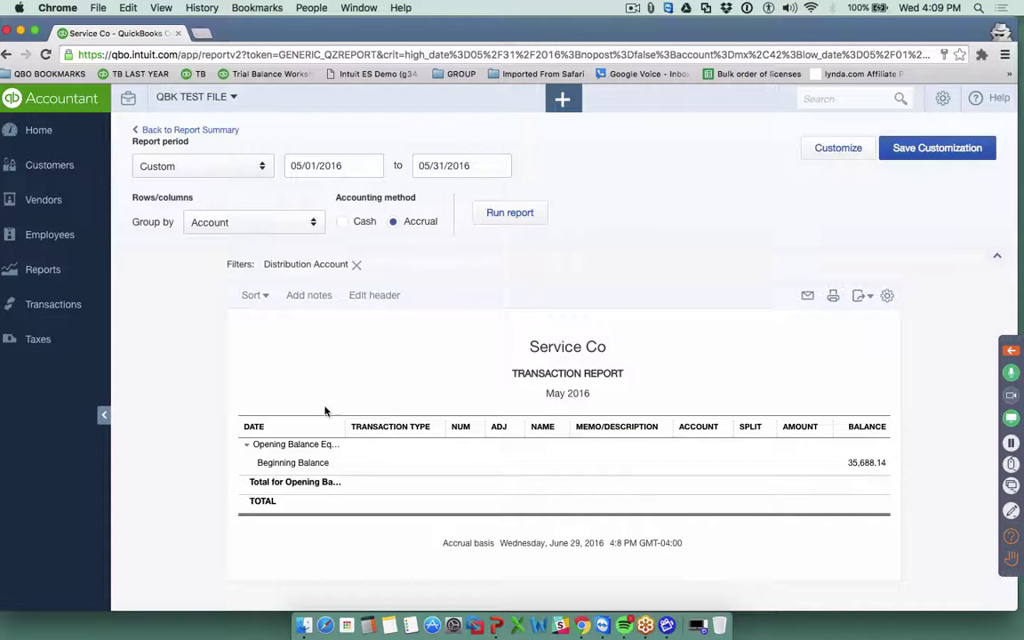
Rerun the Opening Balance Equity transaction report for All Dates and check the $35,688.14 total
click(176, 167)
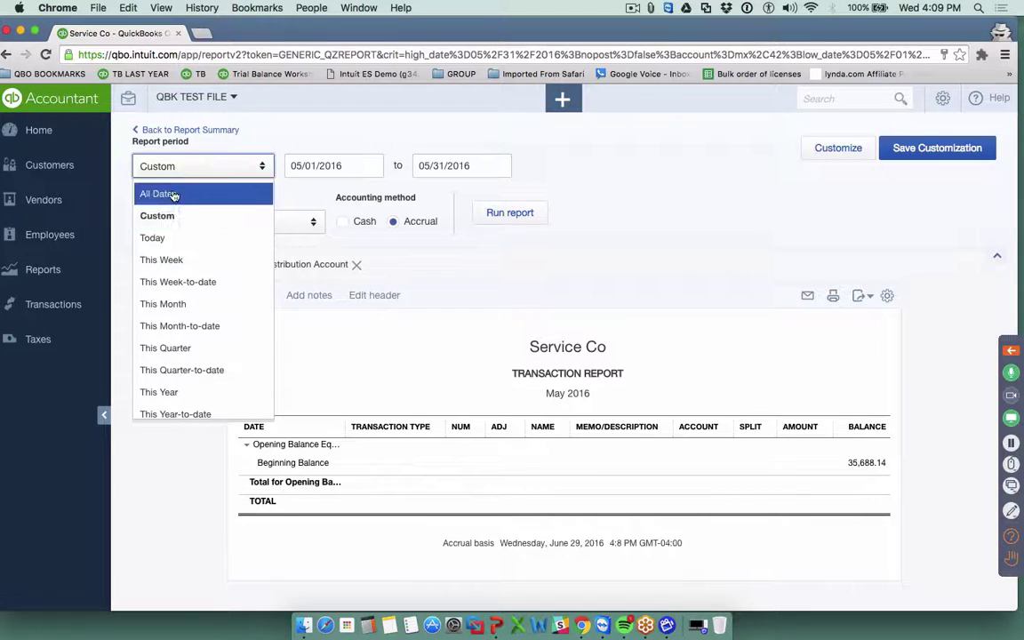
click(176, 193)
click(524, 216)
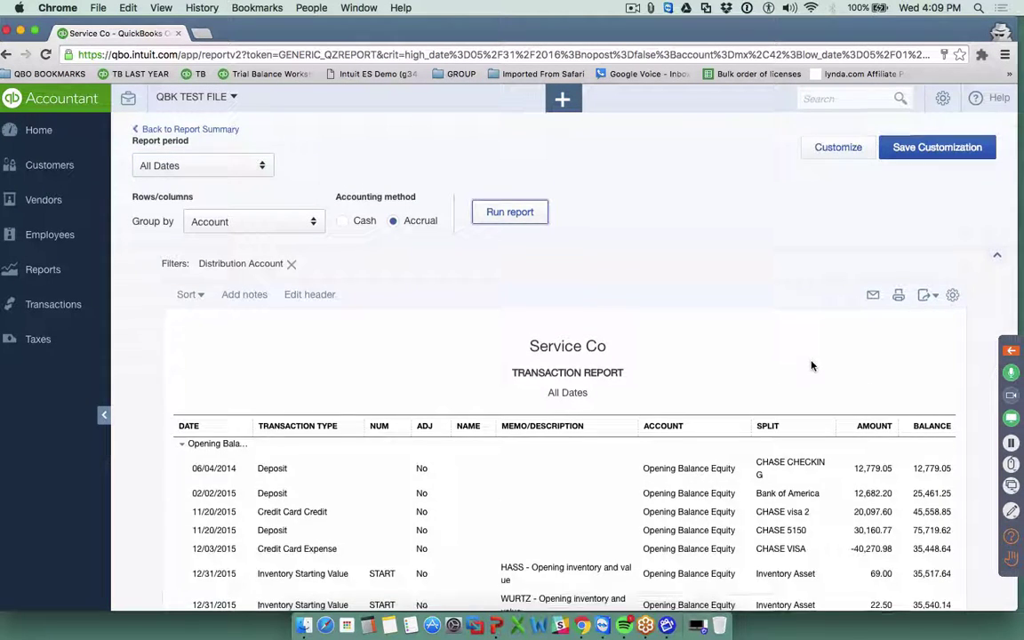
scroll(811, 366, down, 3)
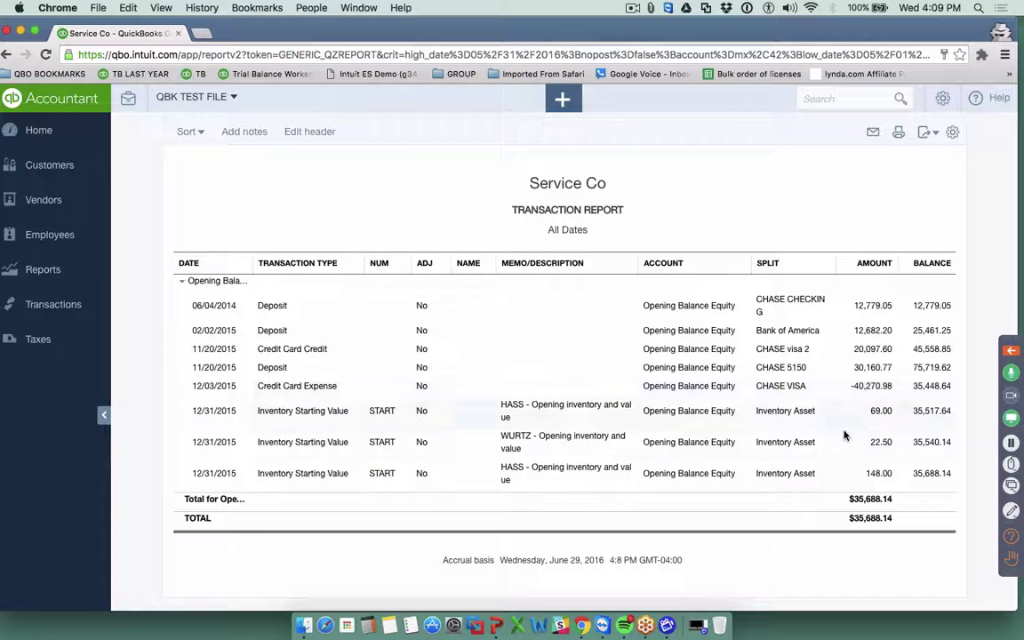
drag(890, 499, 848, 499)
key(super+c)
scroll(824, 431, up, 3)
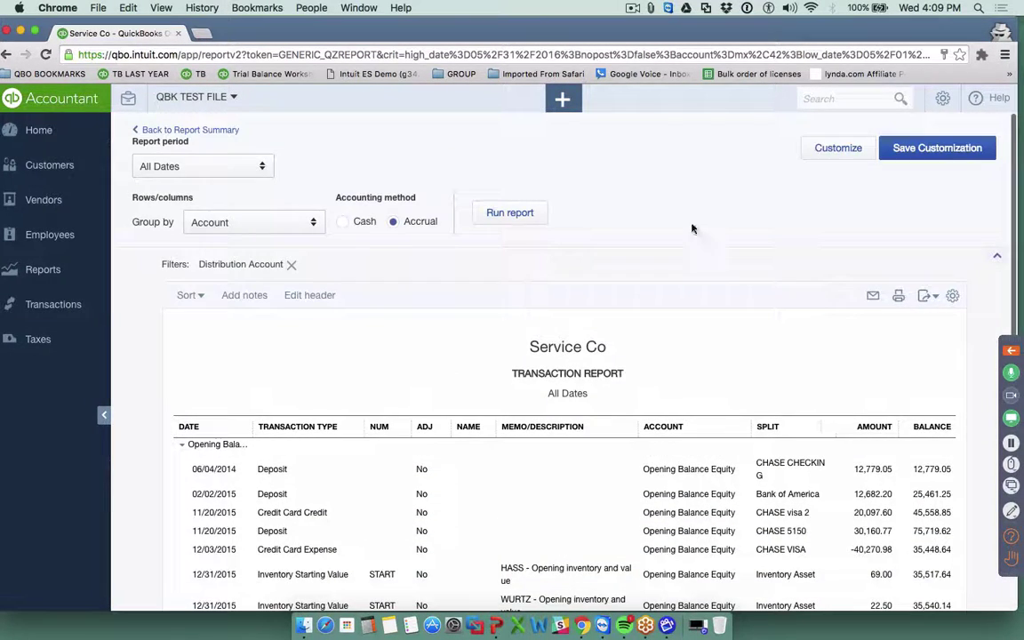
click(560, 98)
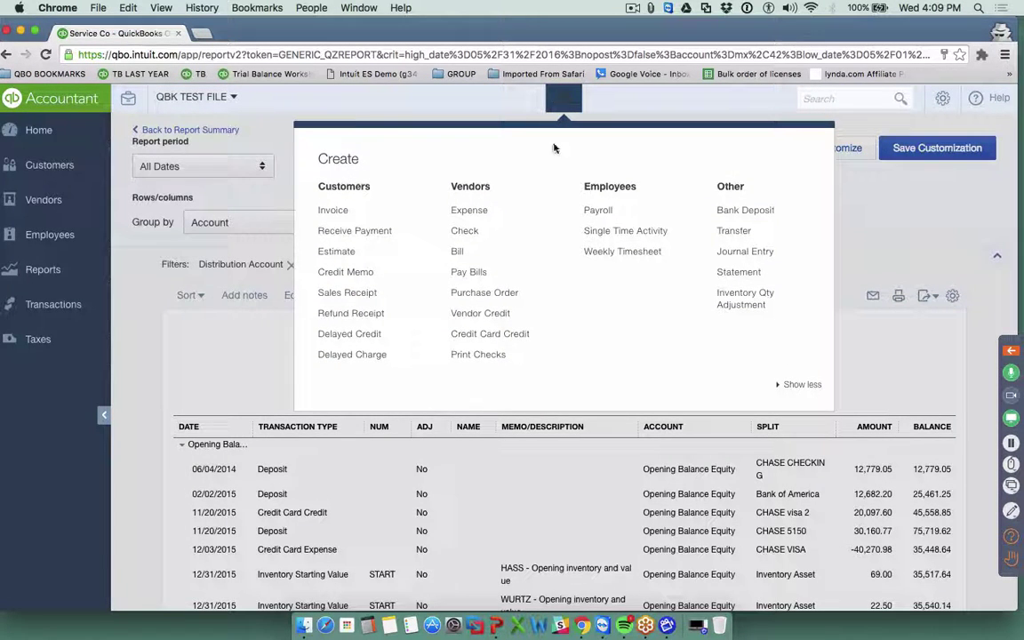
Start a journal entry with line one debiting Opening Balance Equity 35,688.14
click(748, 255)
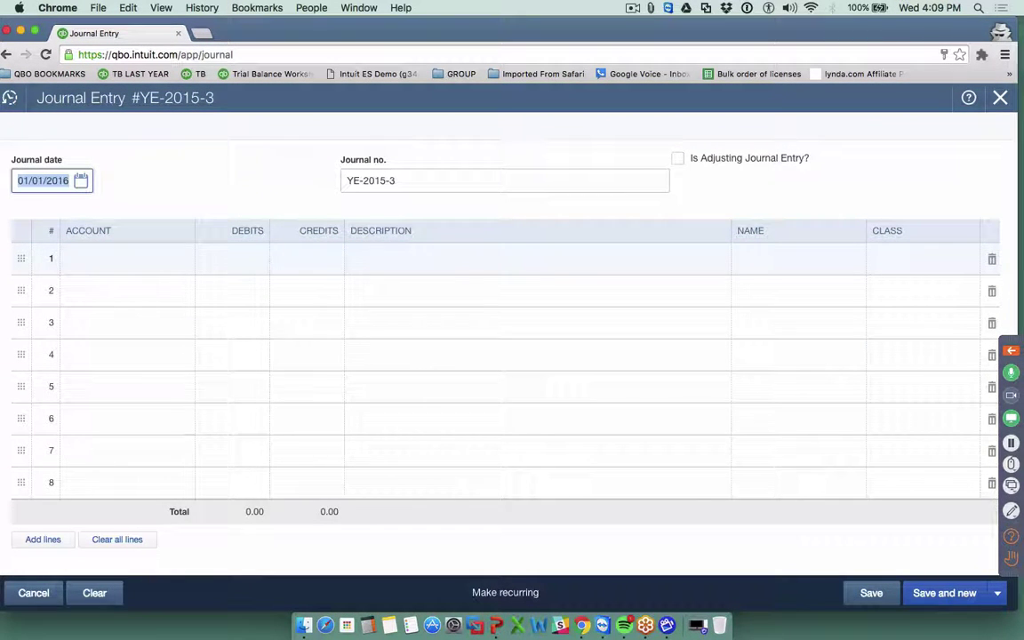
click(94, 256)
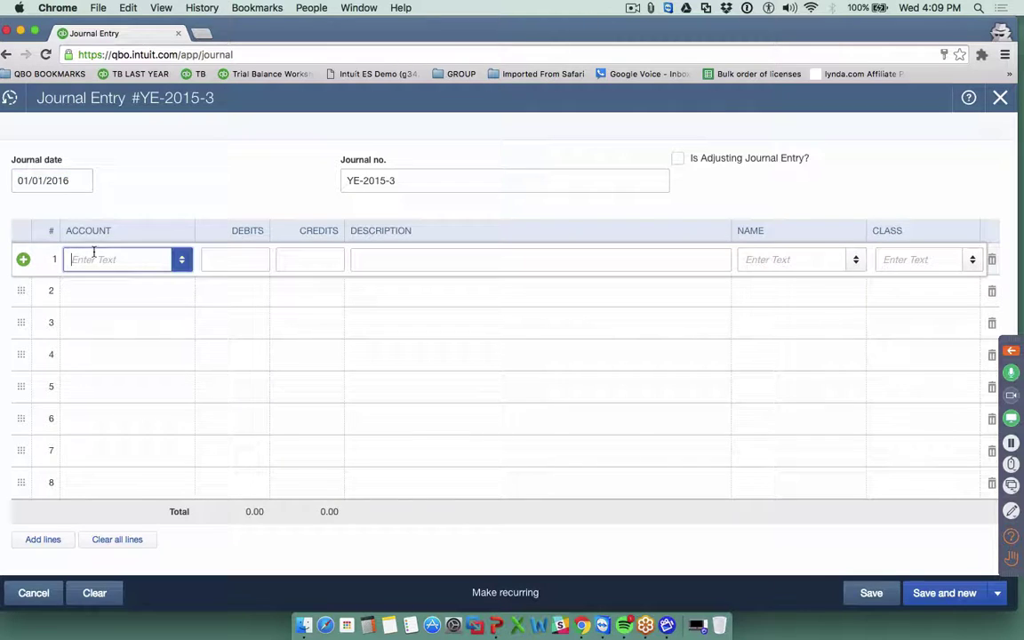
text(r)
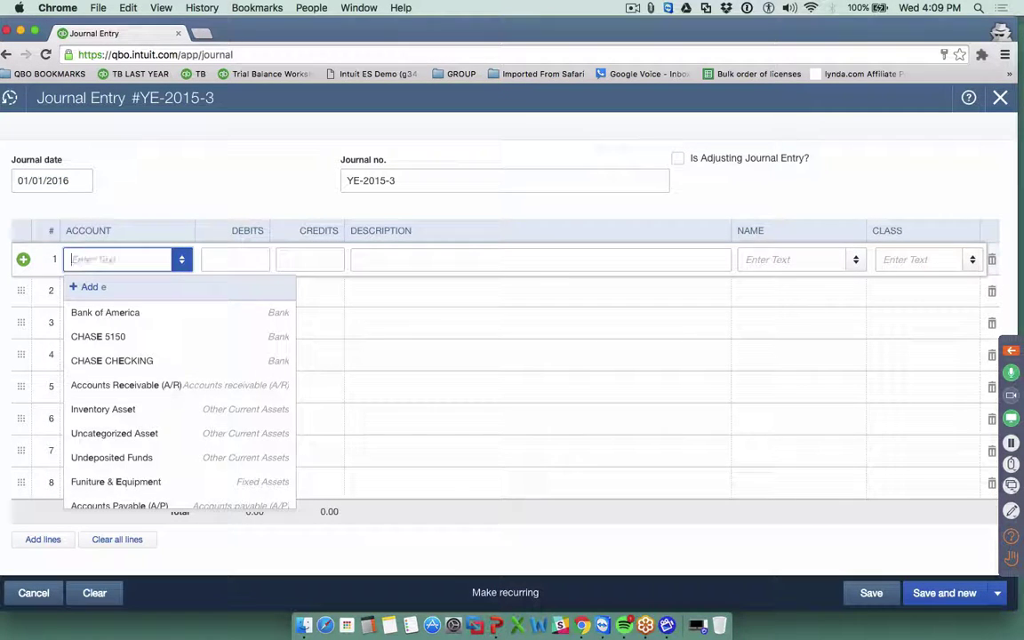
text(e)
key(Down)
key(Down)
key(Down)
key(Down)
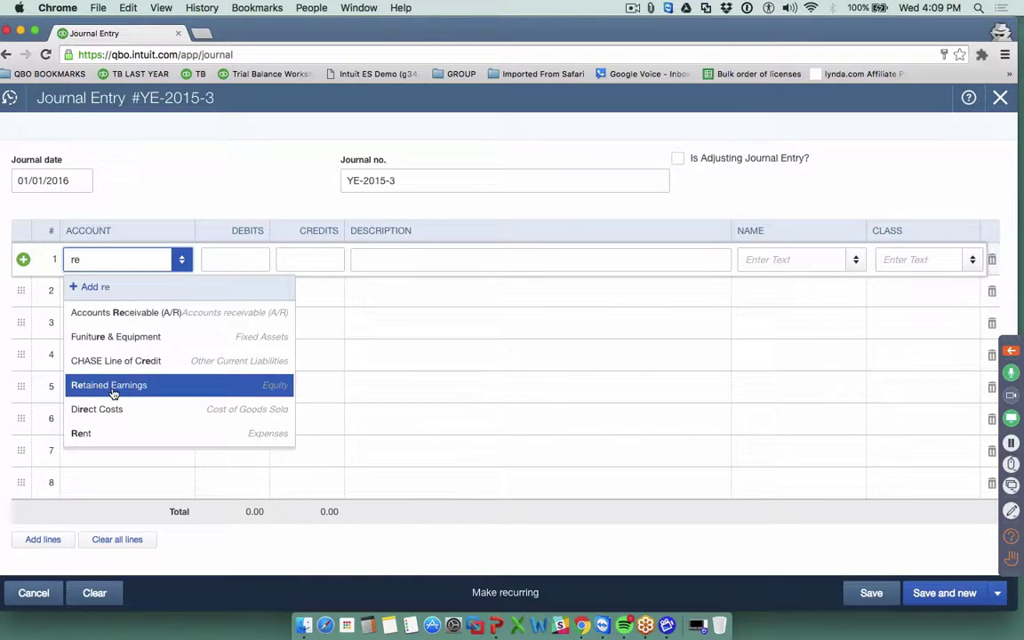
key(Return)
drag(144, 259, 47, 258)
text(op)
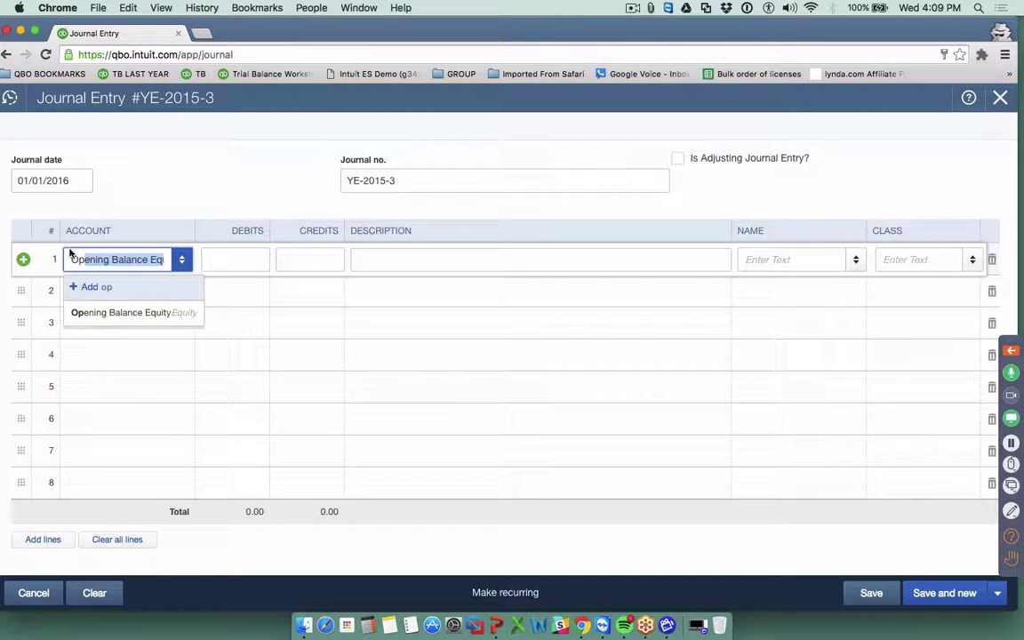
click(127, 312)
click(253, 259)
key(super+v)
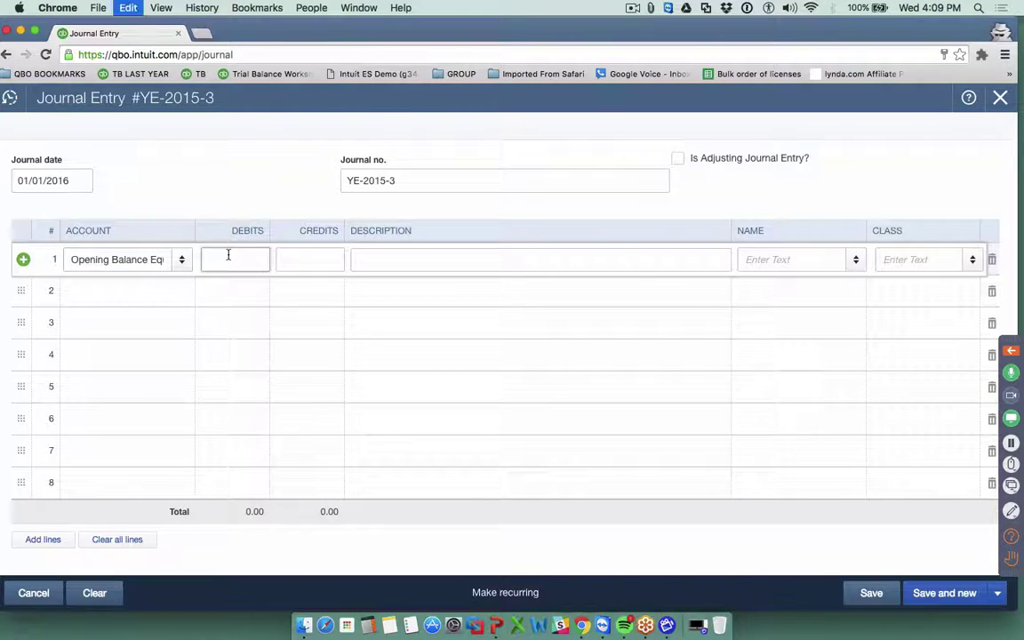
Put Retained Earnings on line two and save and close the journal entry
click(114, 292)
text(re)
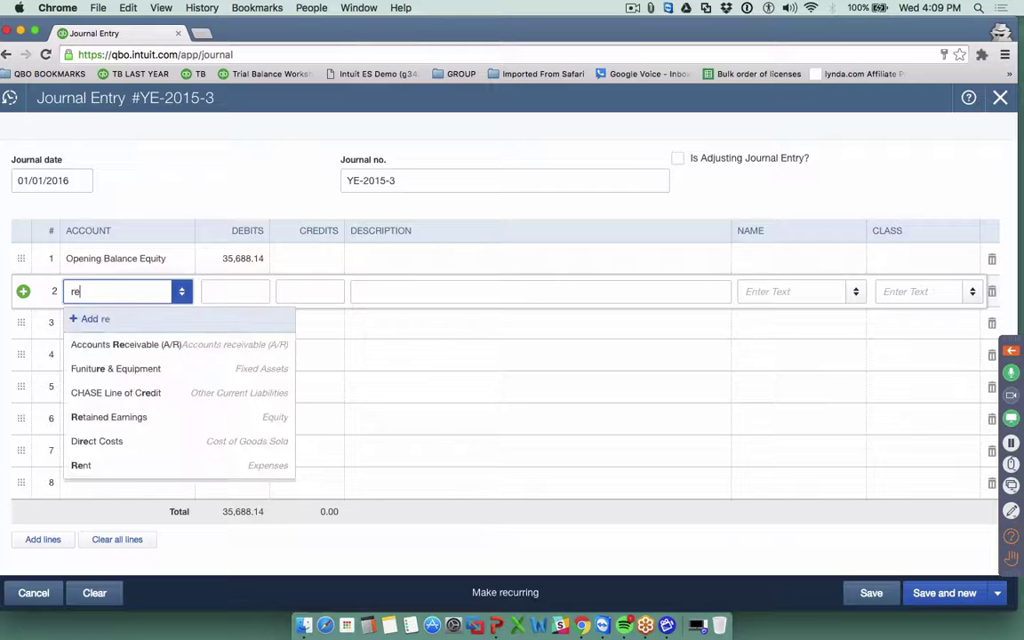
click(129, 417)
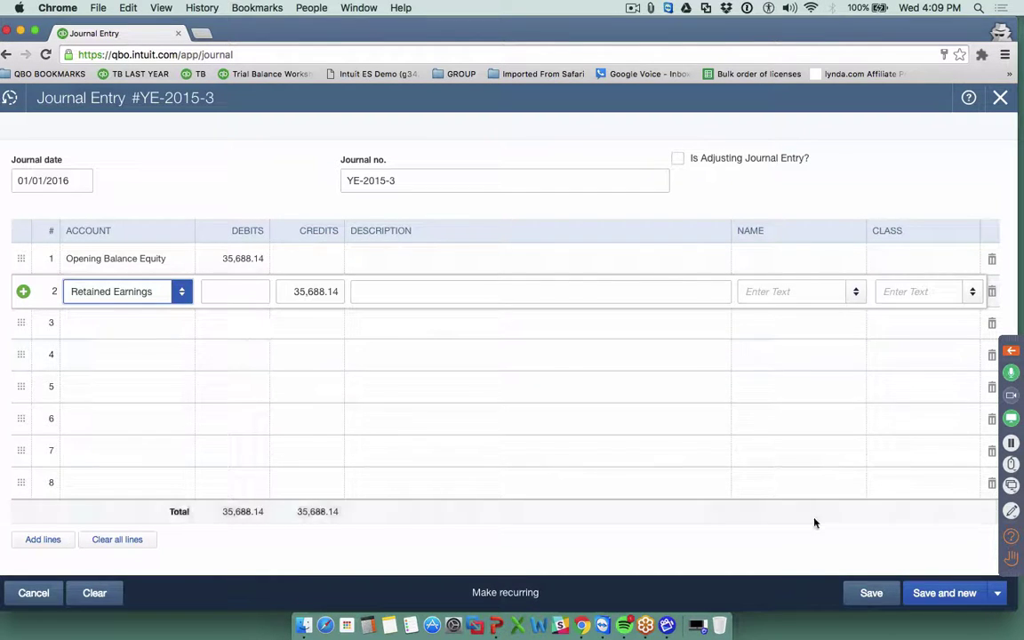
click(997, 593)
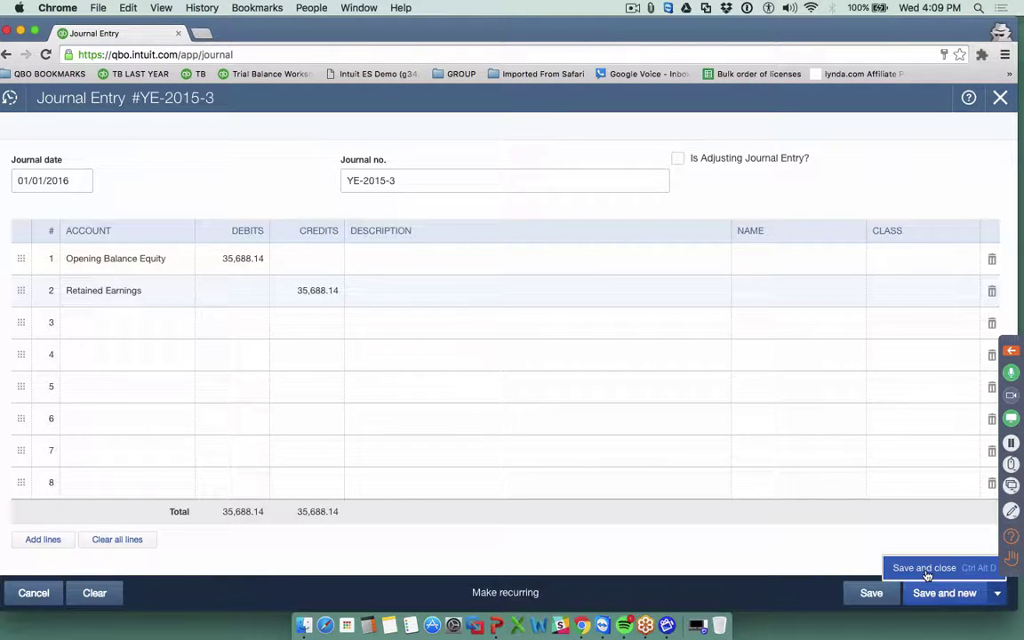
click(925, 575)
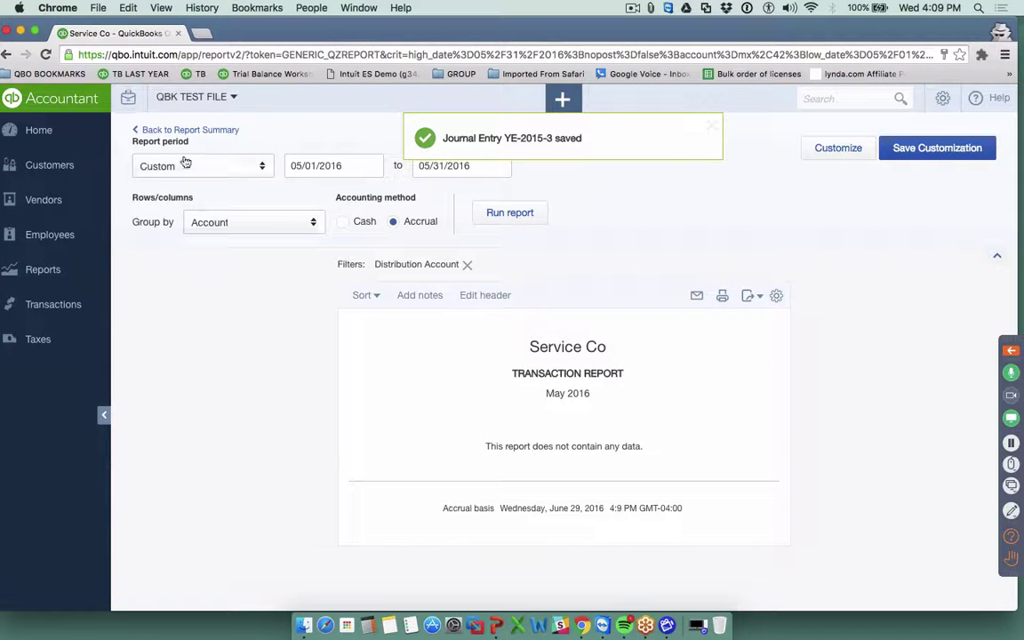
Return to the balance sheet to confirm Opening Balance Equity now reads 0.00
click(158, 132)
scroll(558, 274, down, 10)
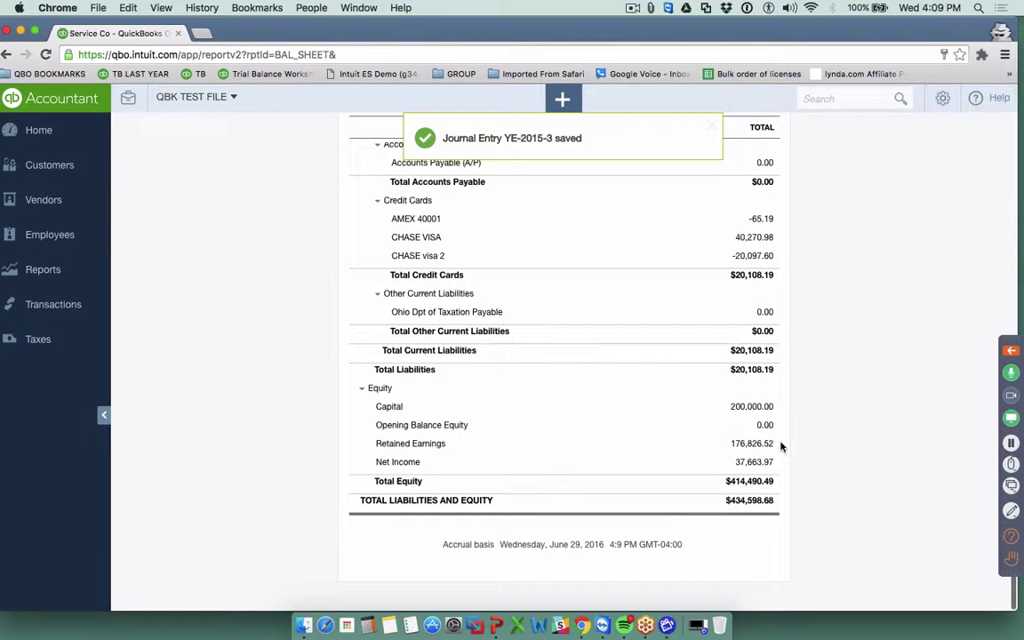
drag(753, 419, 788, 424)
click(788, 424)
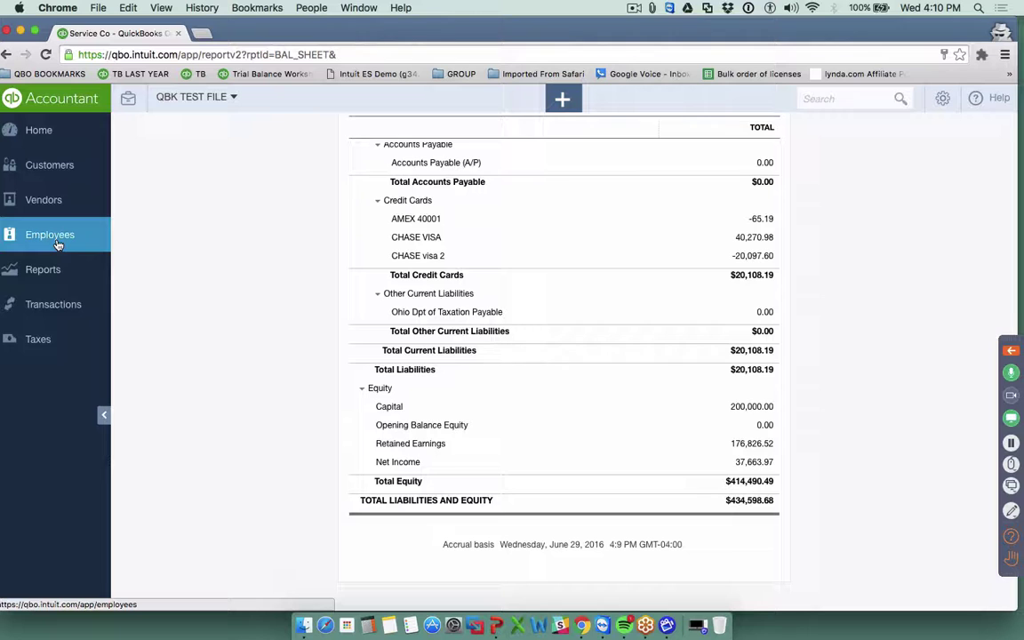
Create a new inventory item named MOUSE with 10 on hand
click(942, 99)
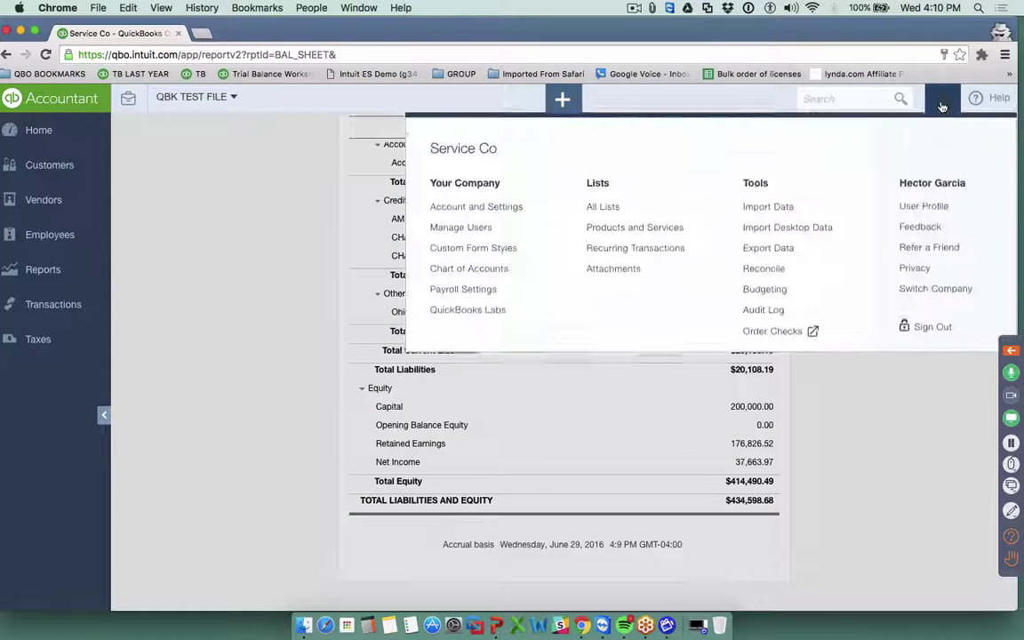
click(651, 237)
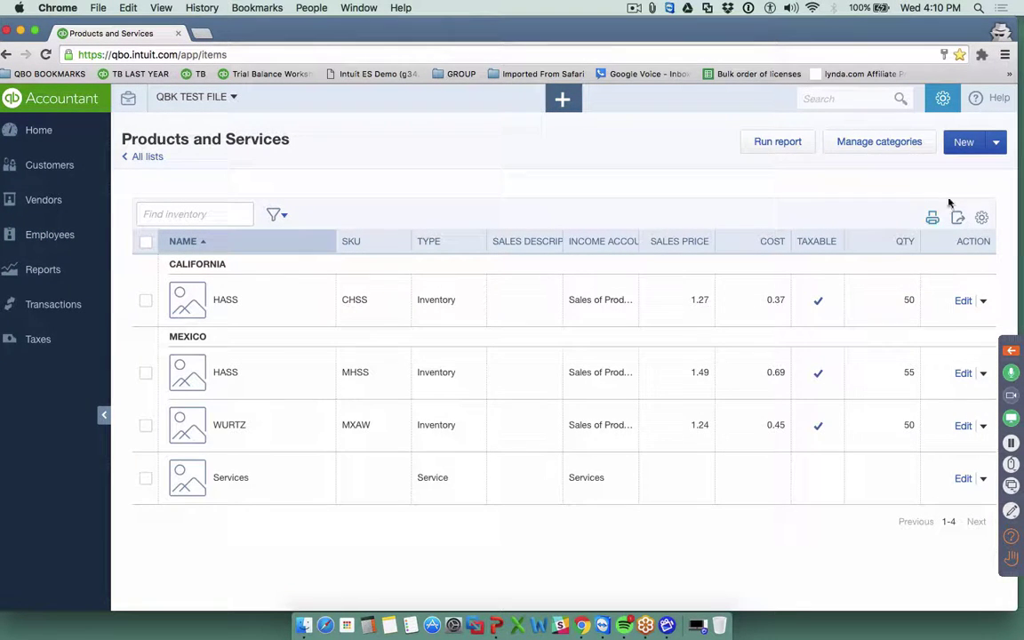
click(967, 143)
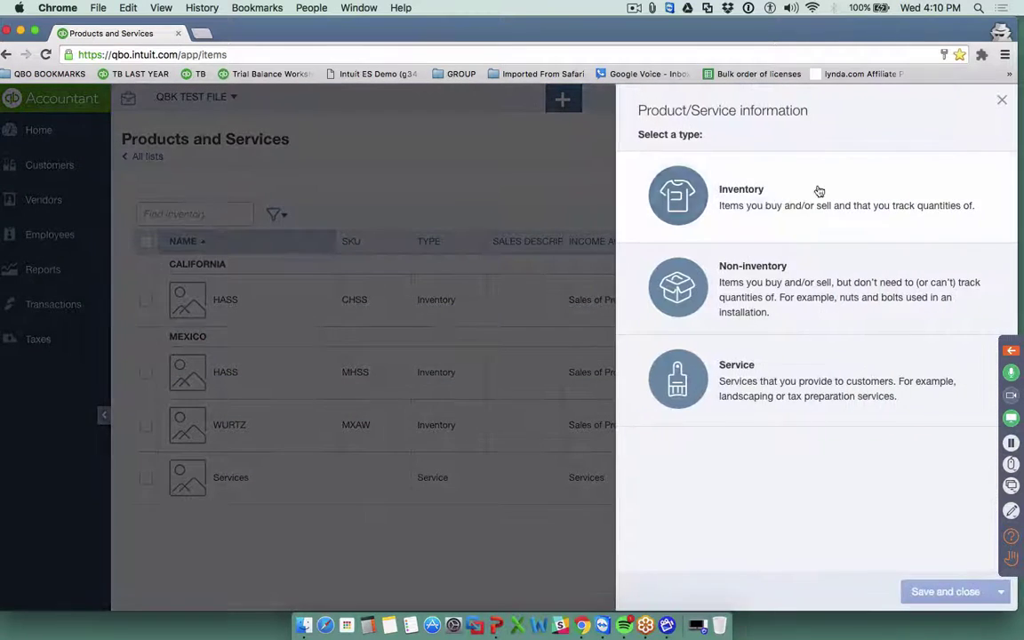
click(738, 207)
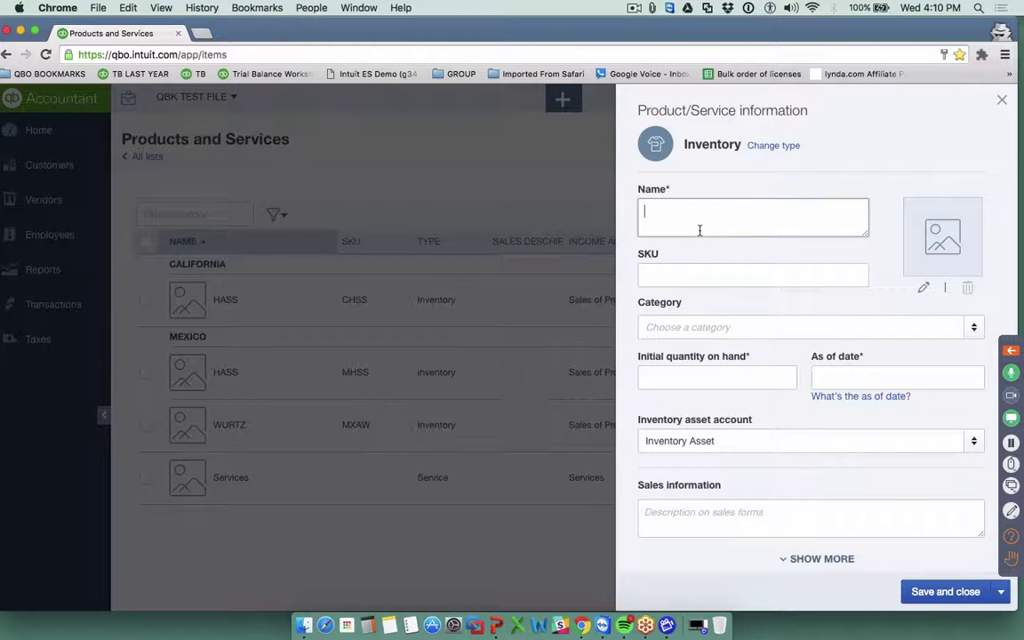
text(MOUSE)
click(721, 378)
text(10)
key(Tab)
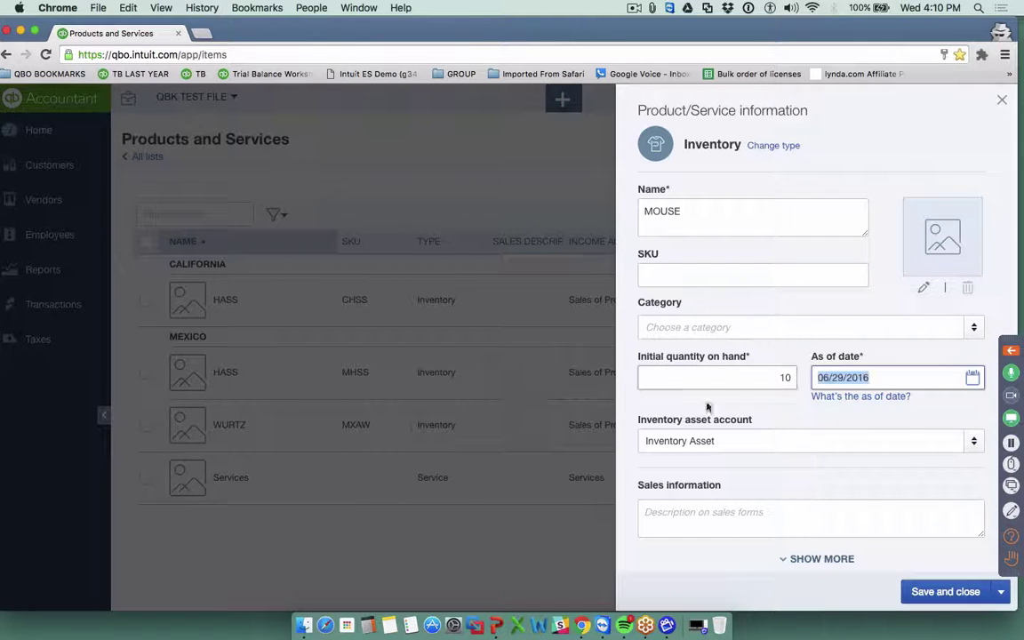
Enter a cost of 20, verify the quantity and cost, and save the MOUSE item
scroll(699, 422, down, 2)
scroll(699, 422, down, 3)
click(675, 518)
text(20)
key(Tab)
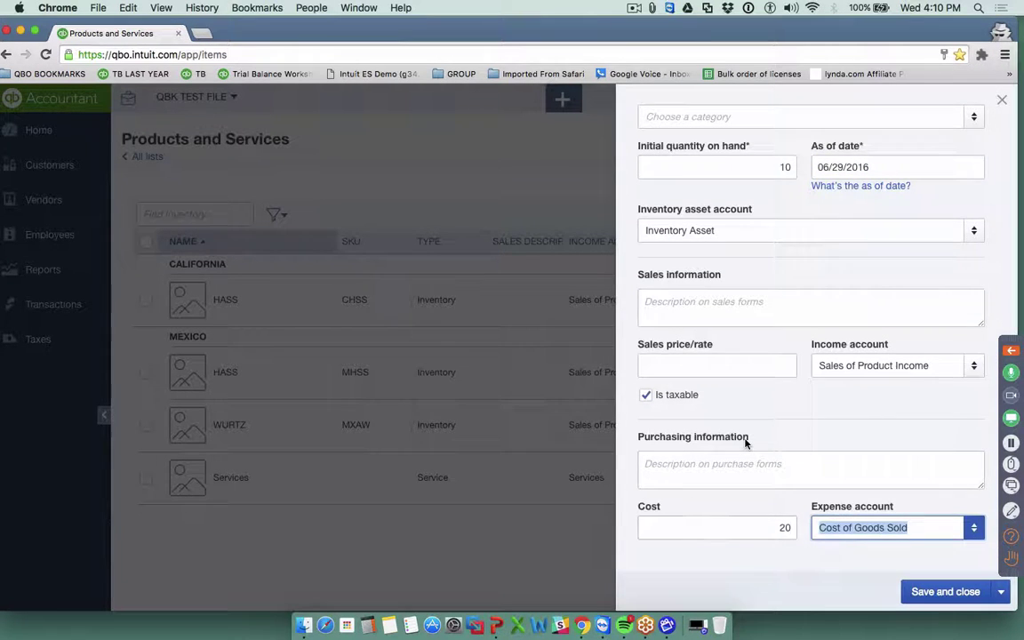
scroll(743, 439, up, 5)
drag(779, 376, 802, 377)
scroll(804, 409, down, 5)
drag(779, 527, 799, 528)
scroll(799, 527, up, 5)
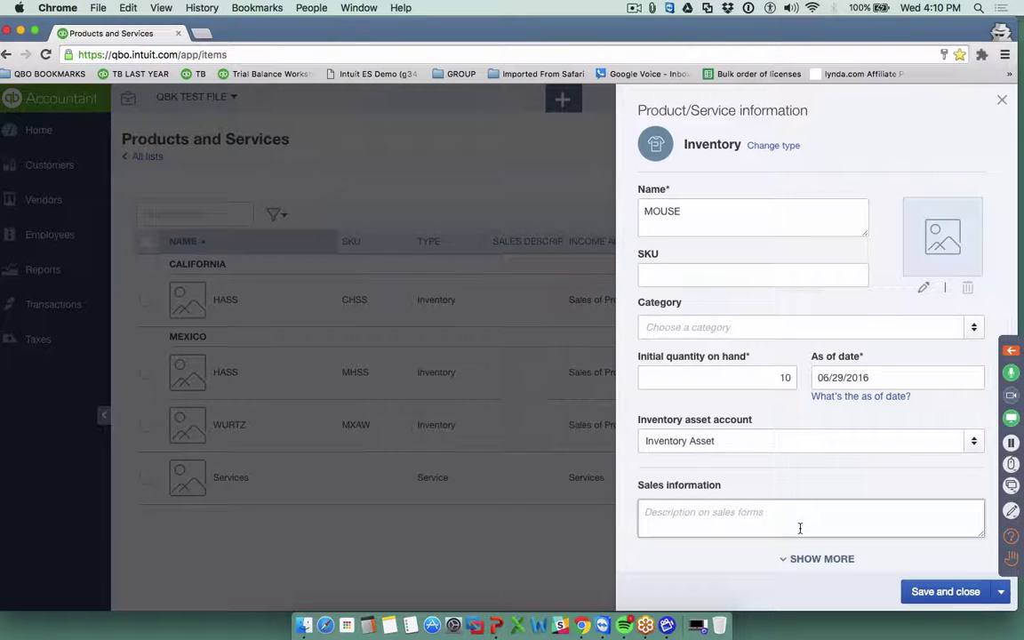
click(942, 592)
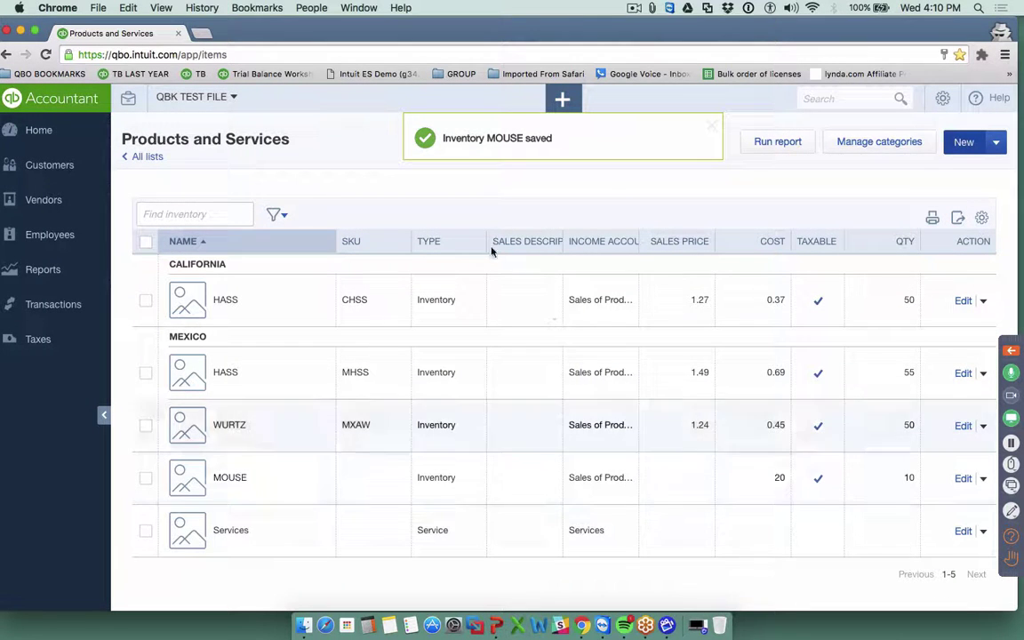
click(942, 99)
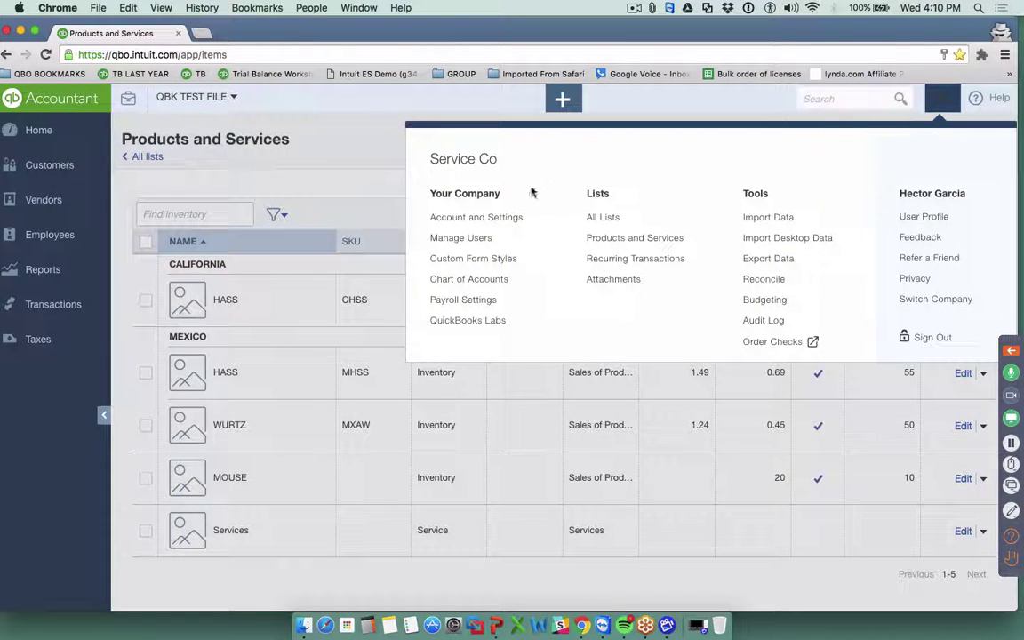
Create an AMEX credit card account with a 7800 opening balance as of 01/07/2016
click(487, 280)
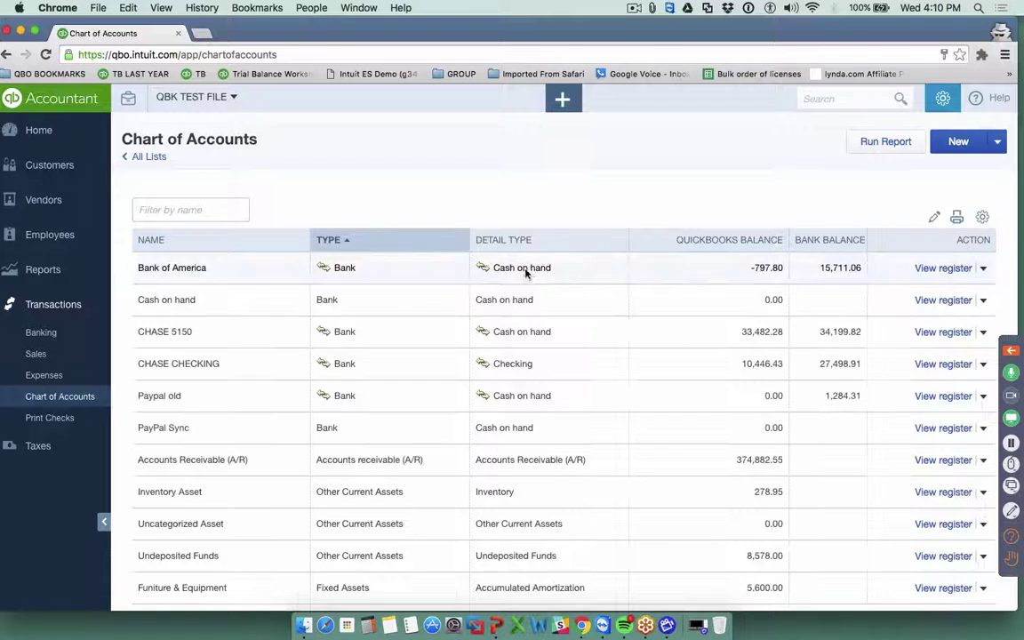
click(962, 147)
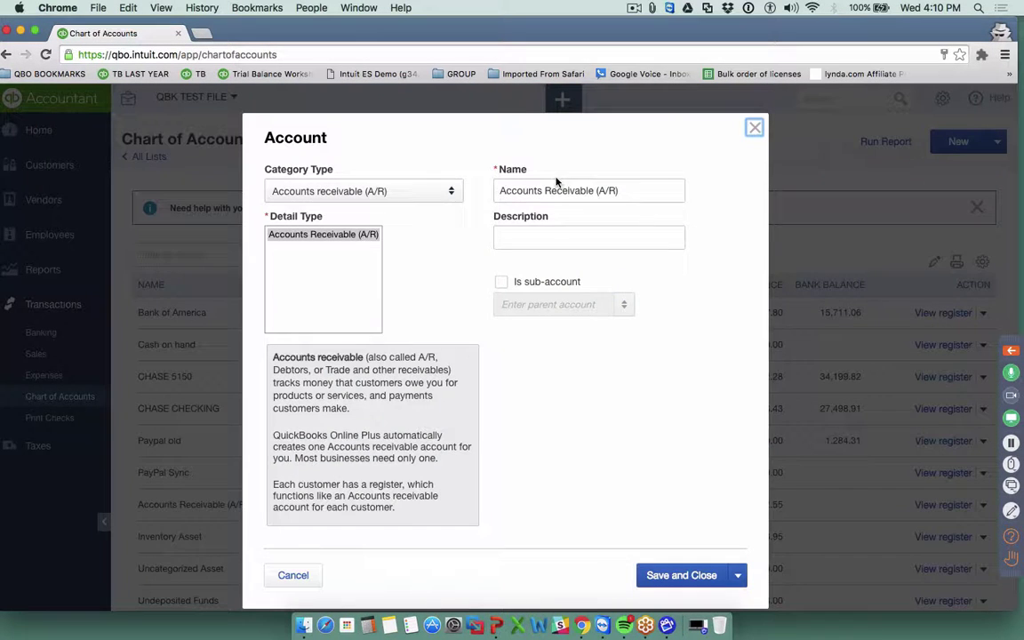
click(400, 192)
click(296, 351)
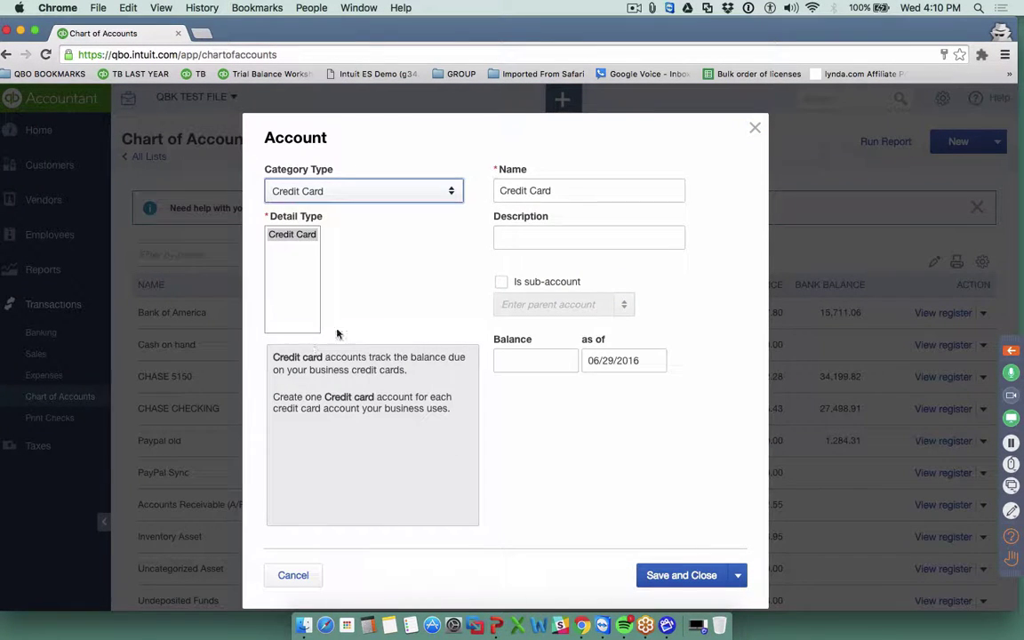
drag(563, 192, 429, 189)
text(AMEX)
click(534, 361)
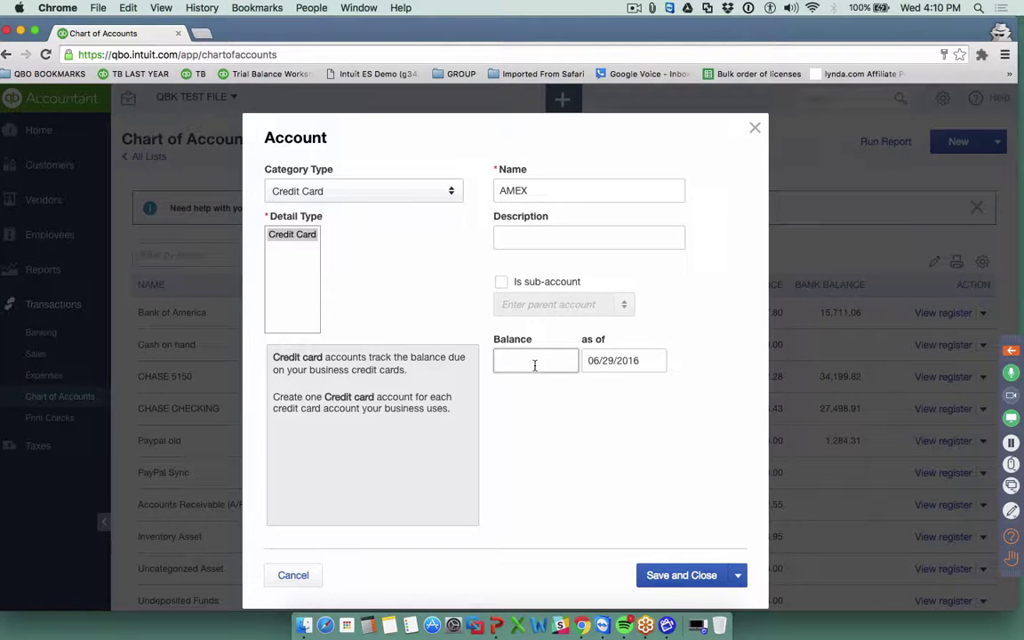
key(Tab)
text(01/01/2016)
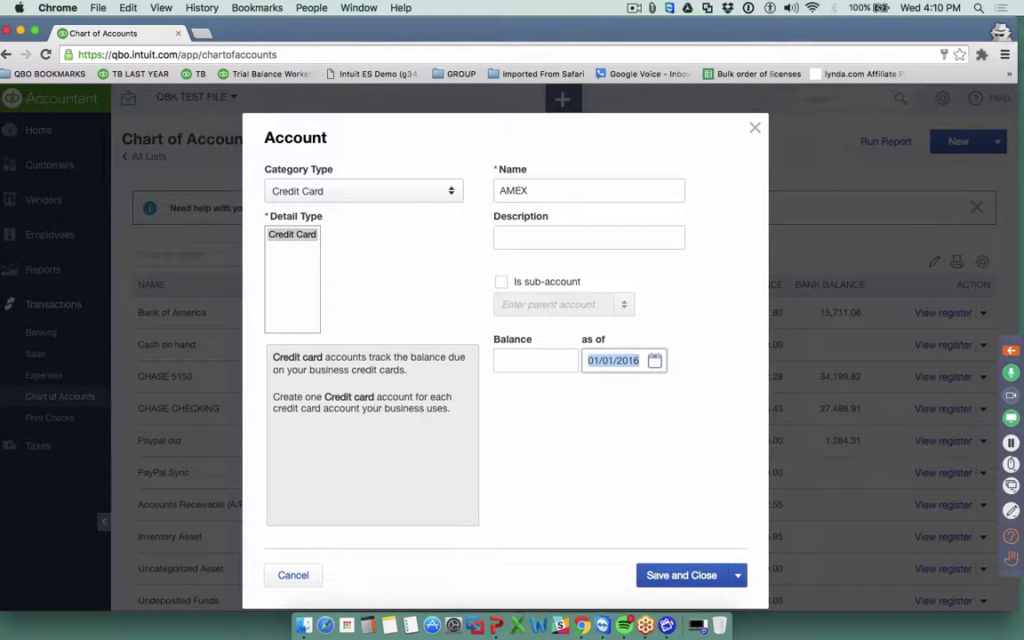
text(01/07/2016)
click(547, 365)
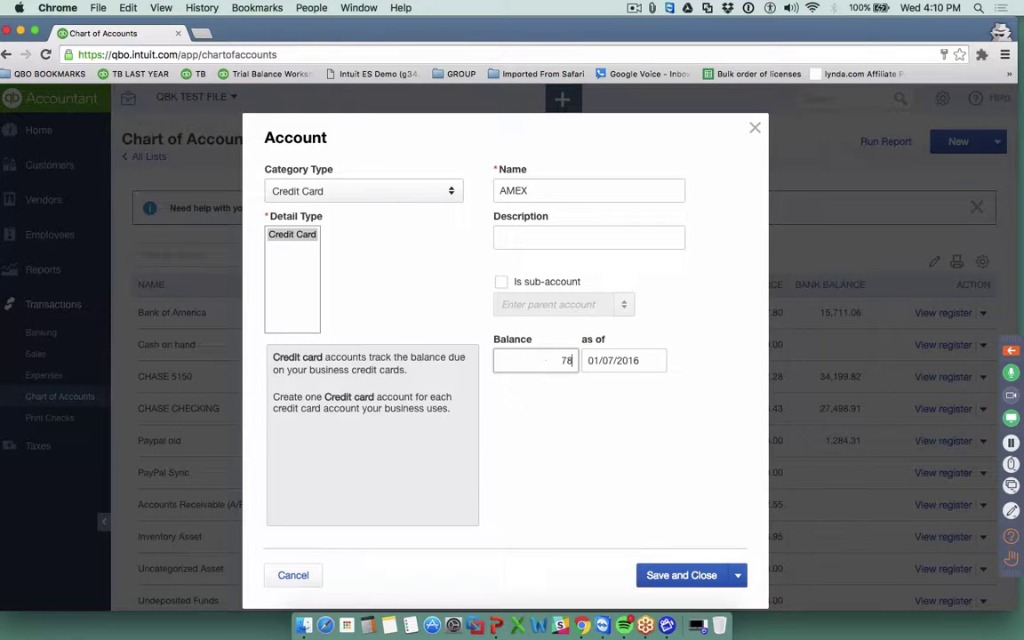
text(7800)
click(689, 577)
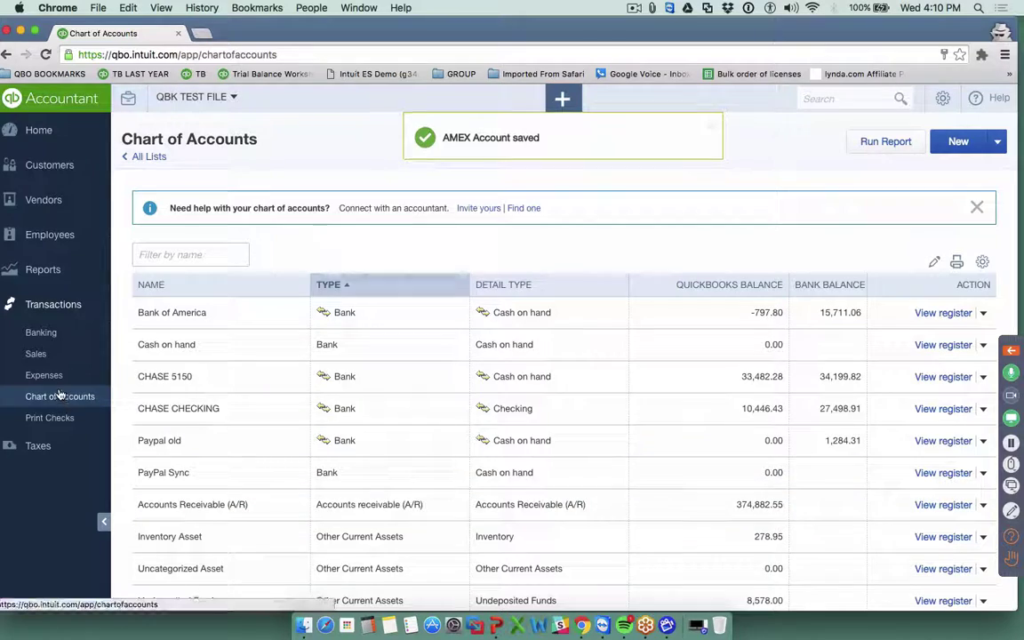
Open the Opening Balance Equity register showing the -$7,600.00 ending balance
scroll(311, 434, down, 8)
scroll(311, 436, down, 5)
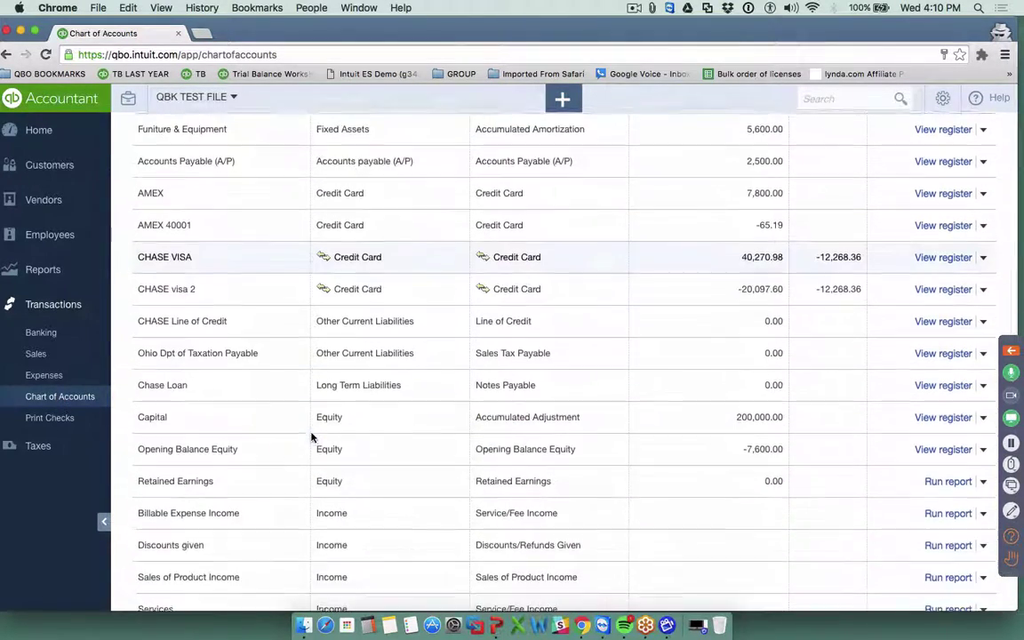
click(924, 408)
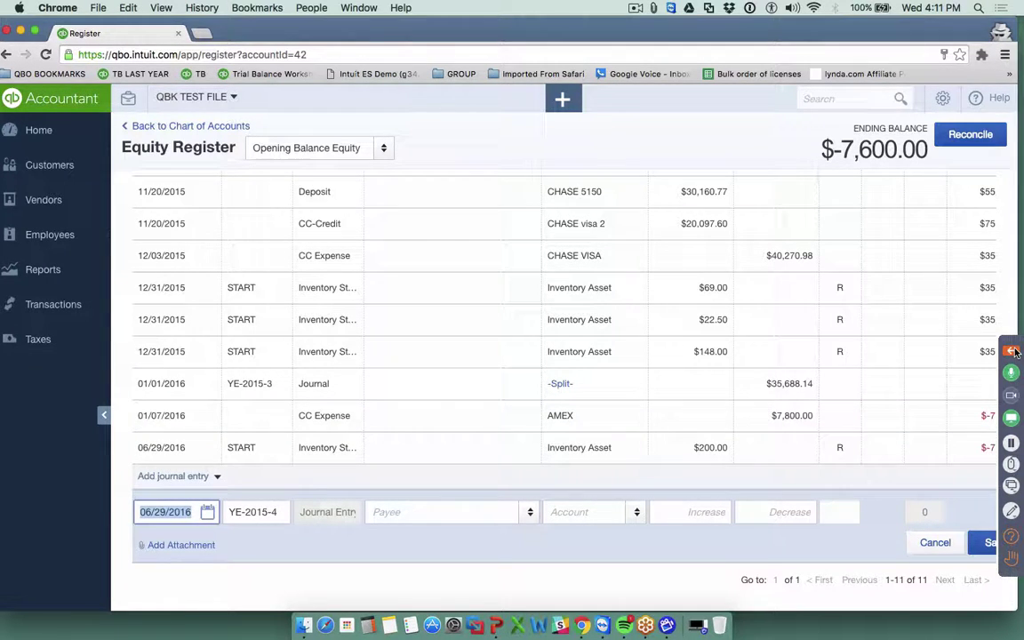
key(ctrl+Up)
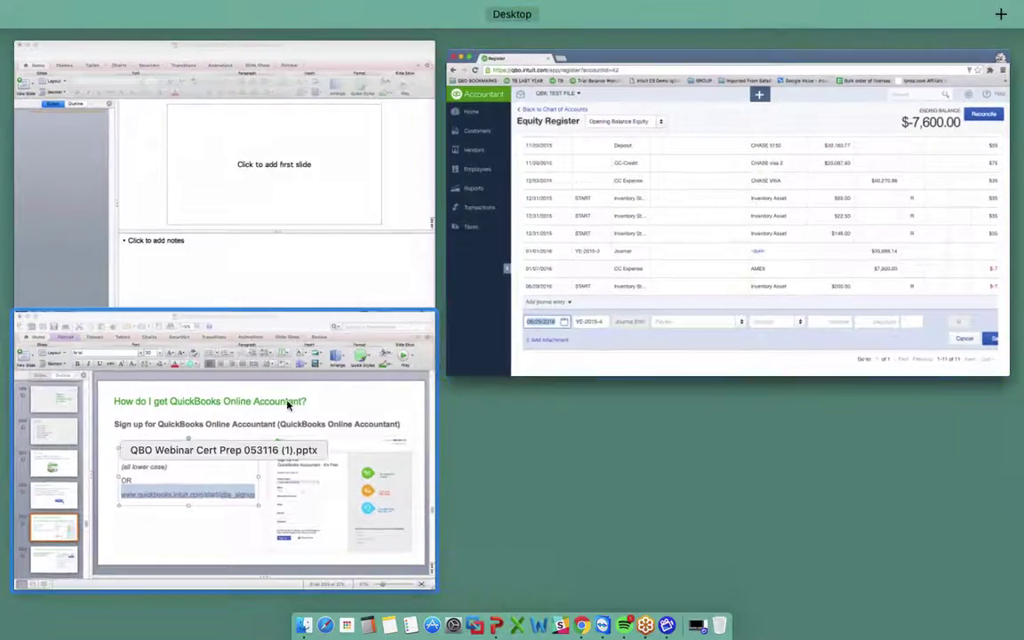
click(332, 344)
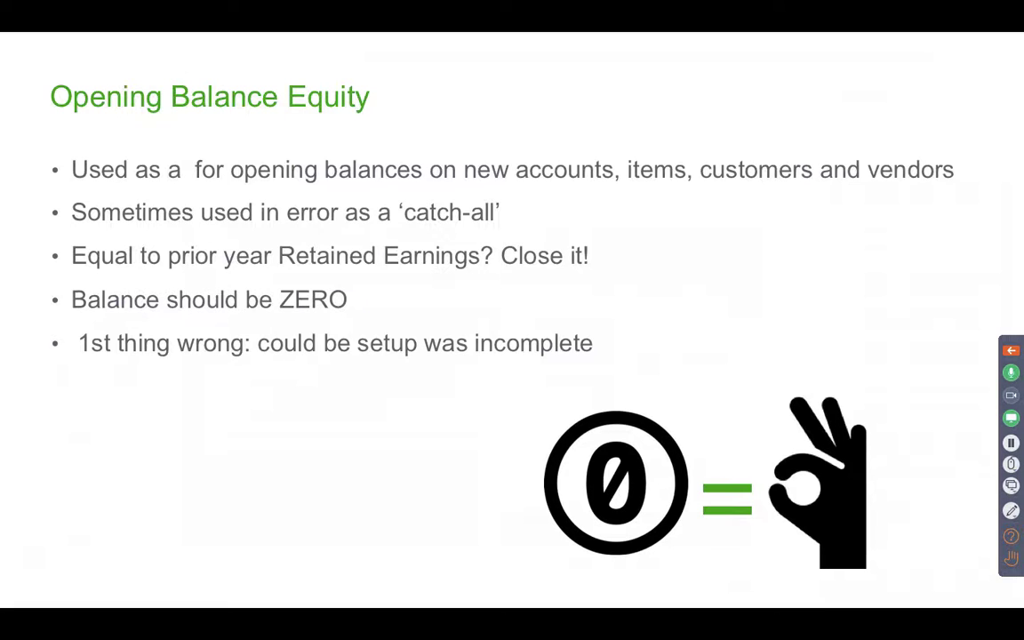
Advance the slideshow through the customer and inventory opening balance slides to Accounts Receivable Errors, then exit
key(Right)
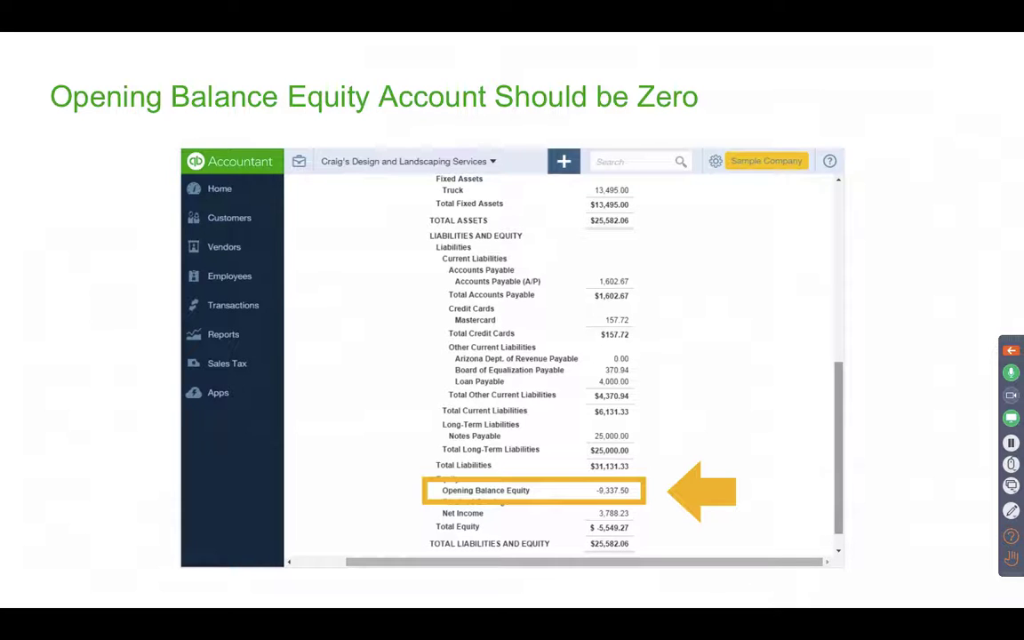
key(Right)
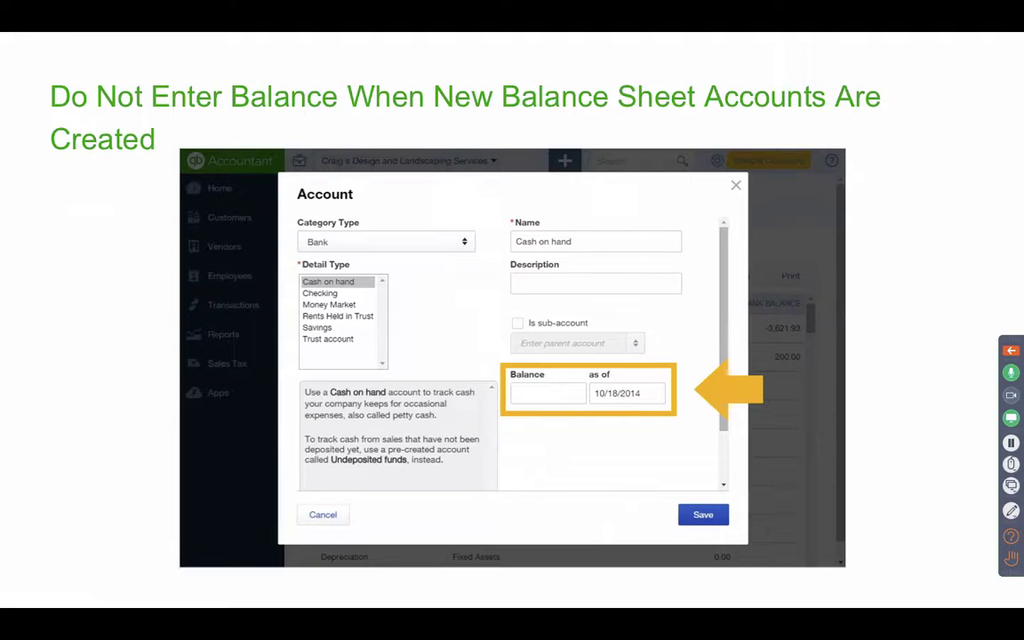
key(Right)
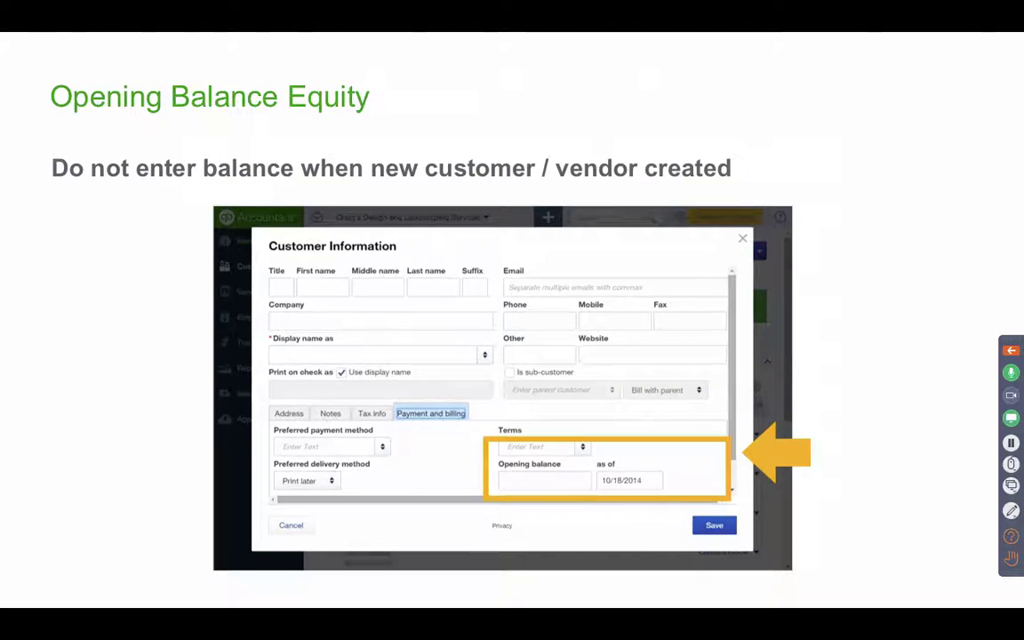
key(Left)
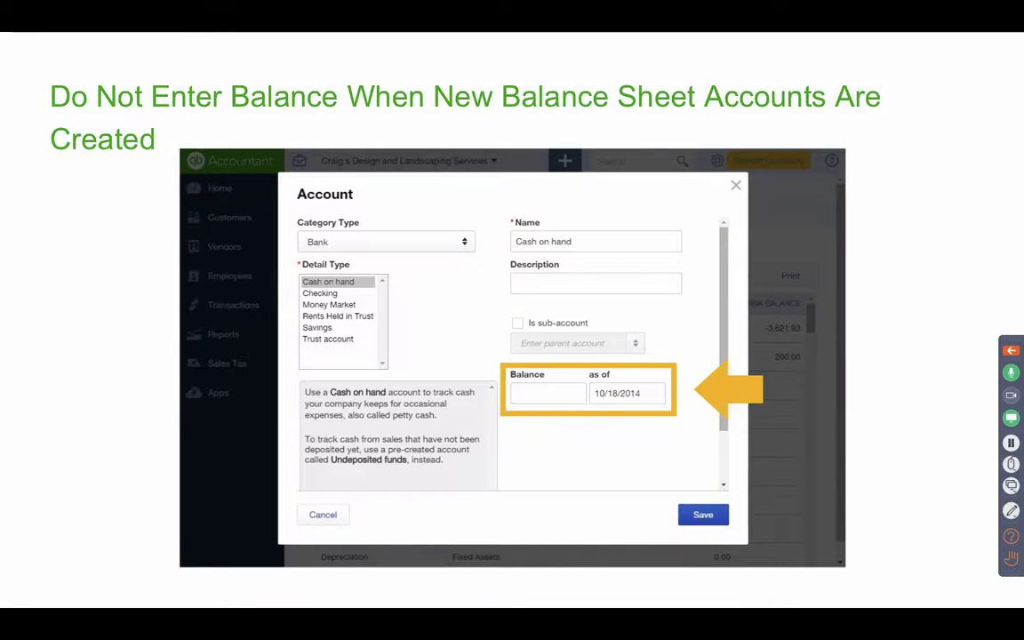
key(Right)
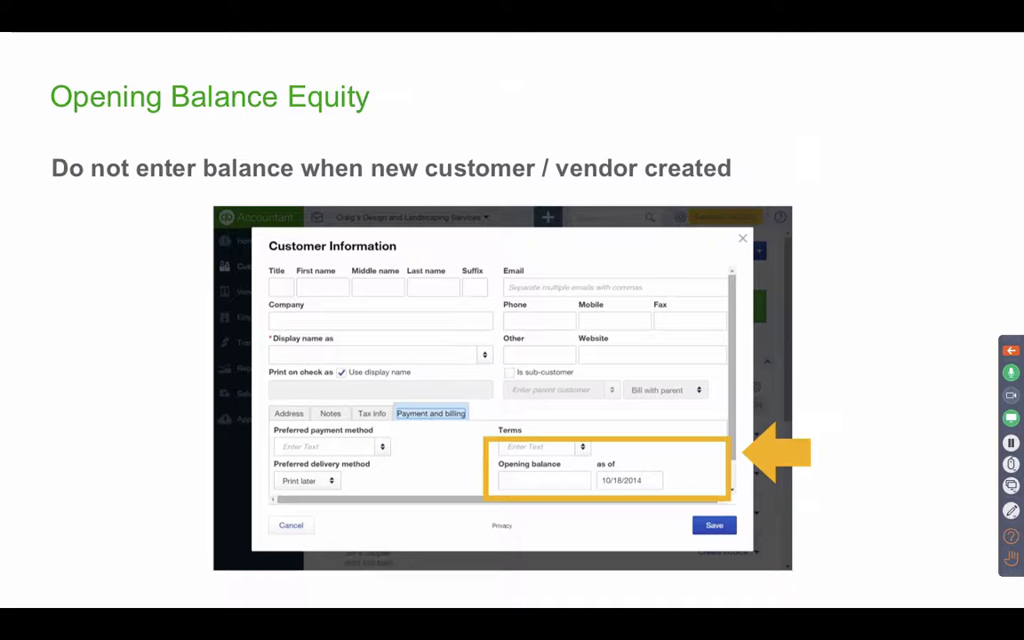
key(Right)
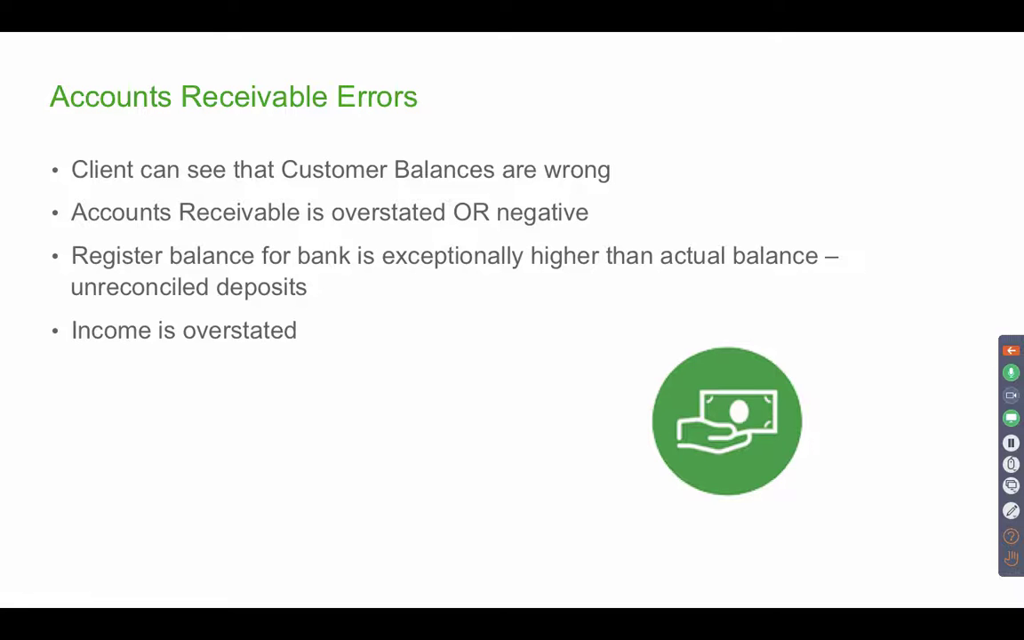
key(Escape)
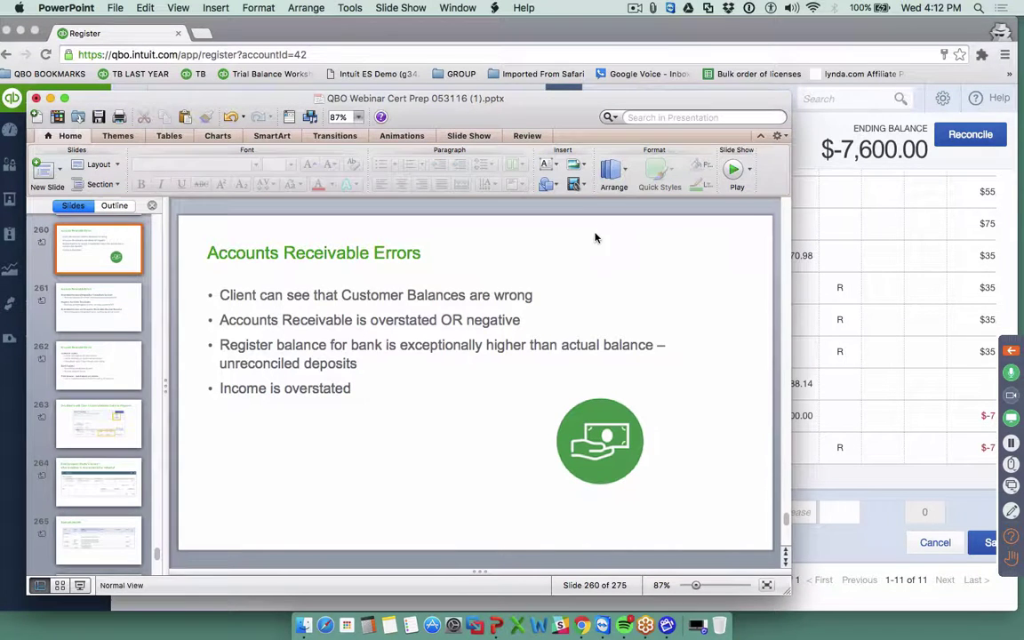
Start a new invoice for customer b with the CALIFORNIA:HASS product on line 1
click(818, 154)
click(41, 132)
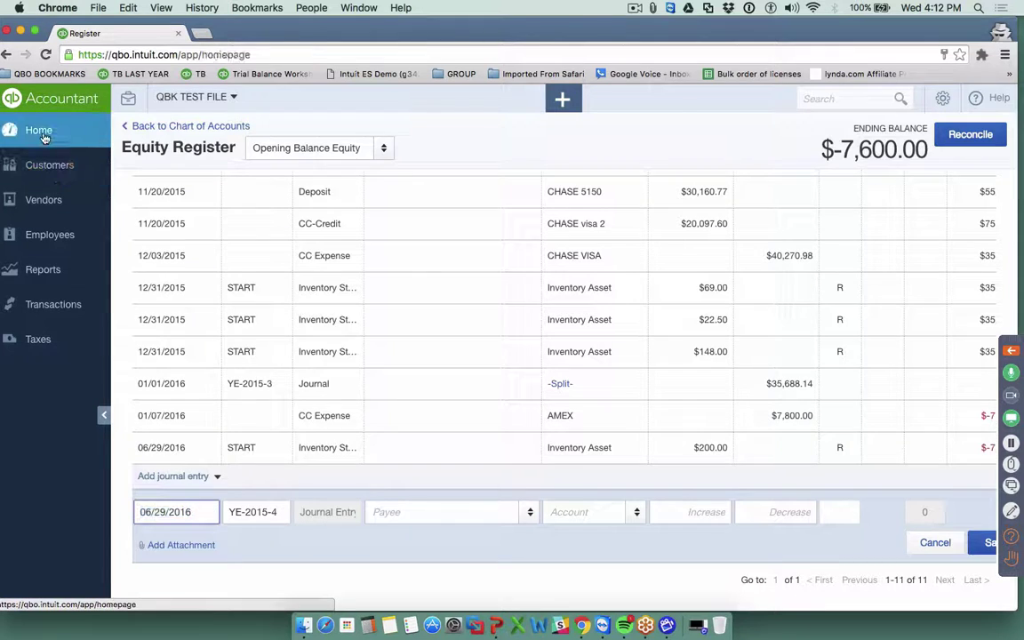
click(565, 100)
click(338, 210)
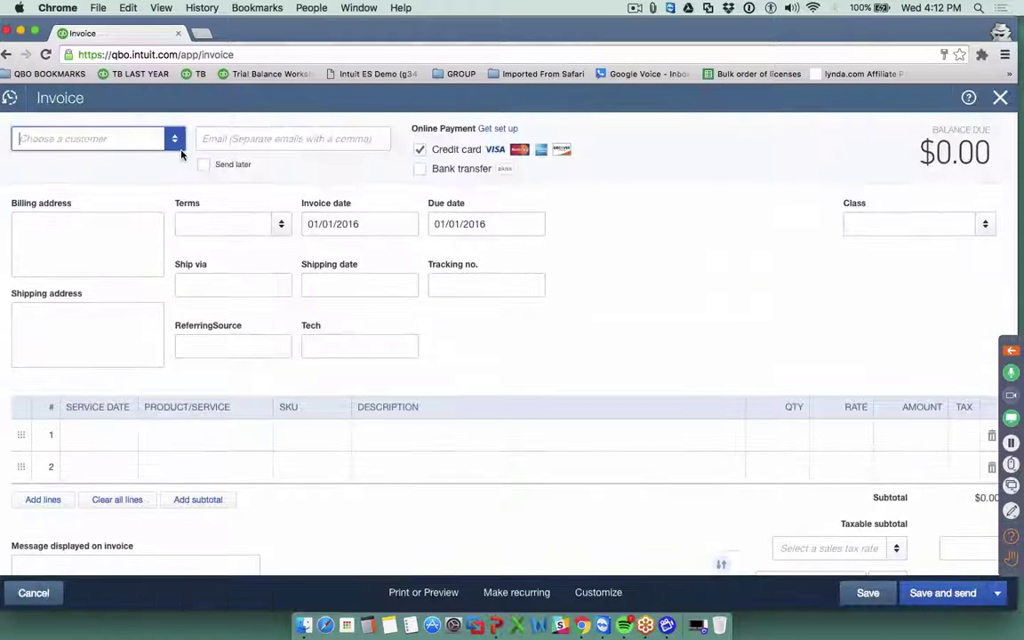
click(175, 139)
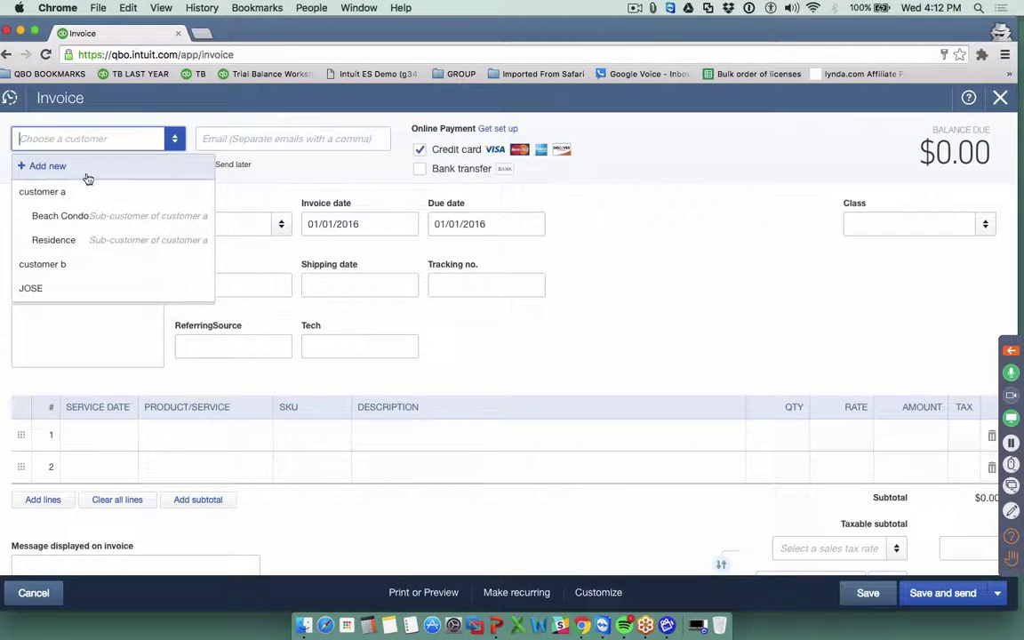
click(63, 267)
click(203, 430)
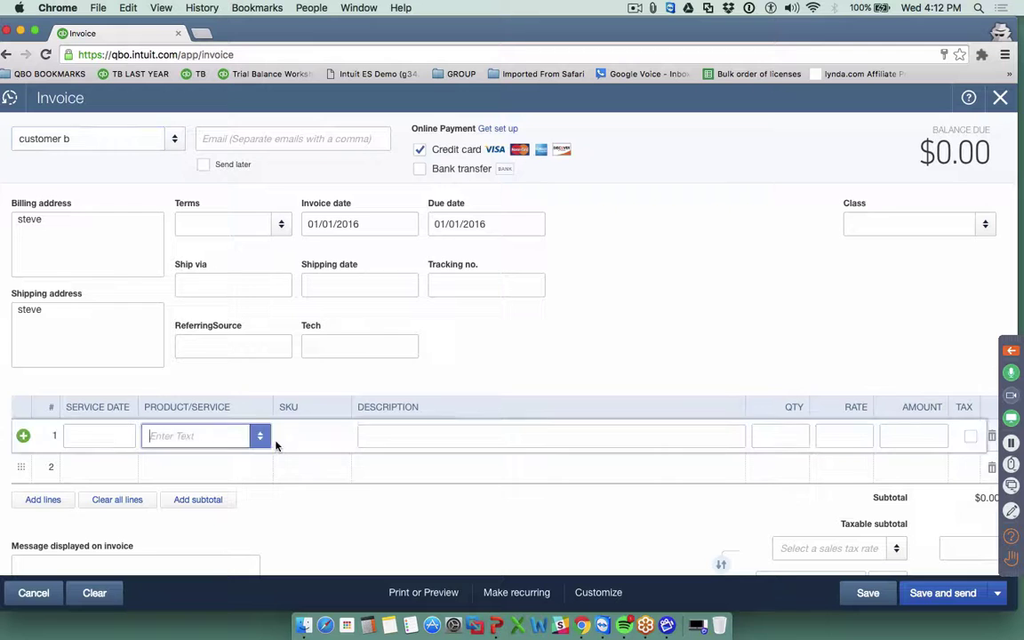
click(261, 435)
click(188, 285)
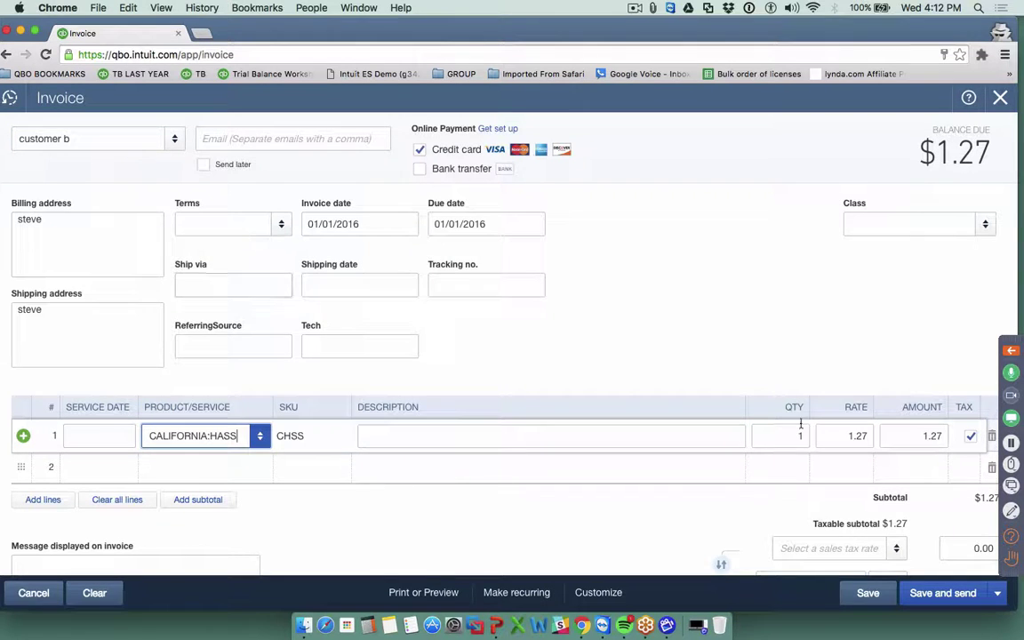
Set the quantity to 600, save invoice 1045 totaling $762.00, and go to Banking
click(853, 436)
click(790, 436)
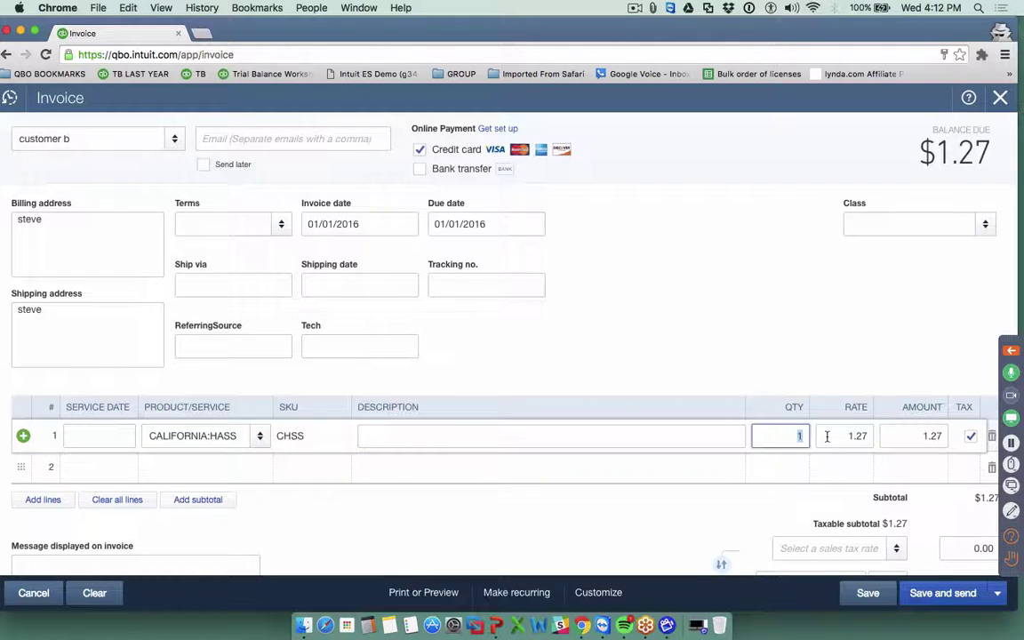
key(Tab)
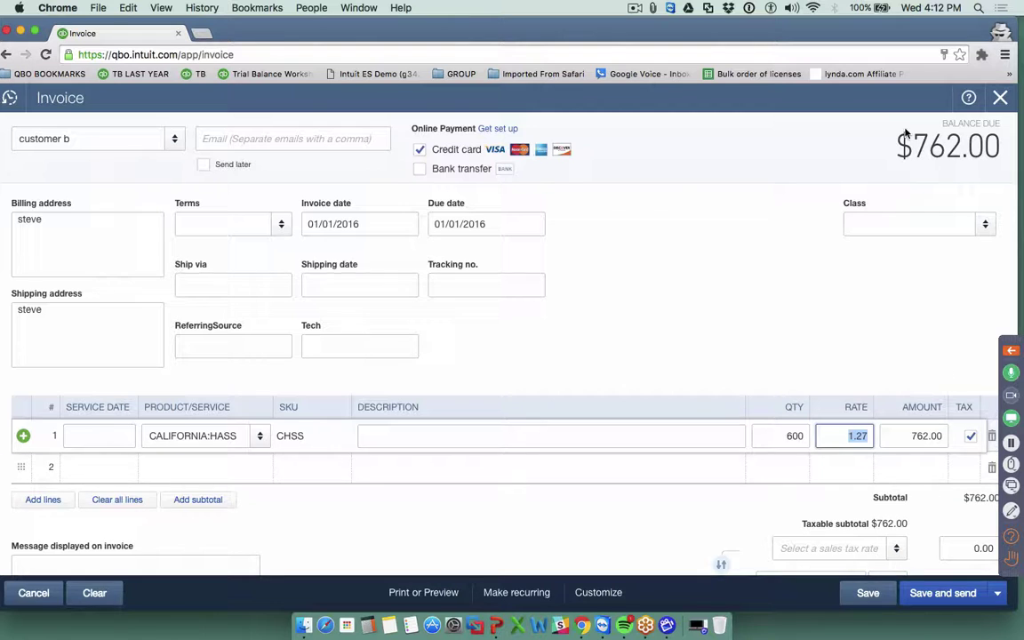
click(997, 593)
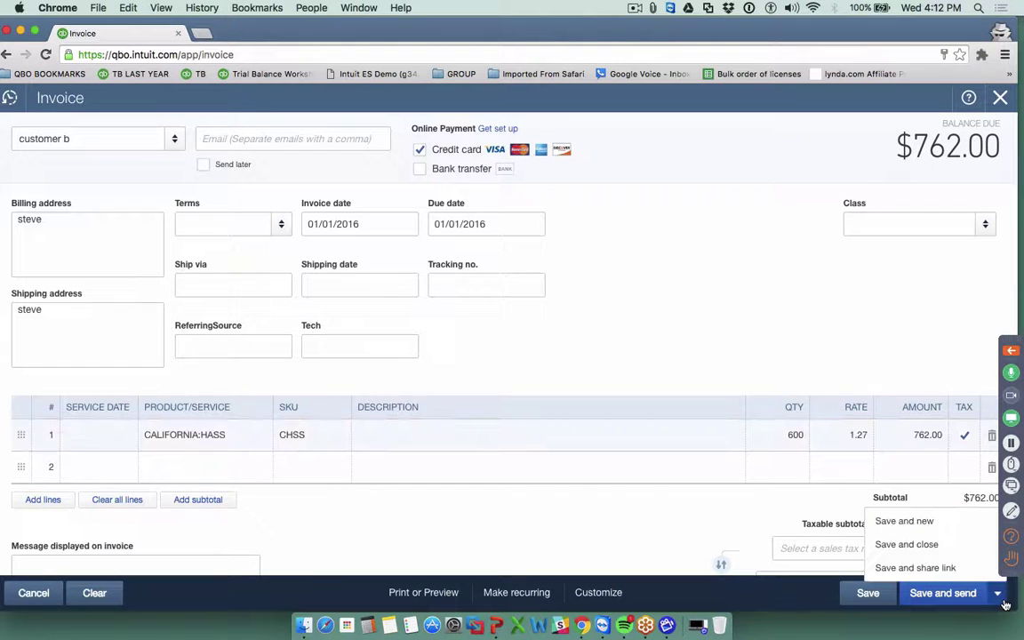
click(868, 594)
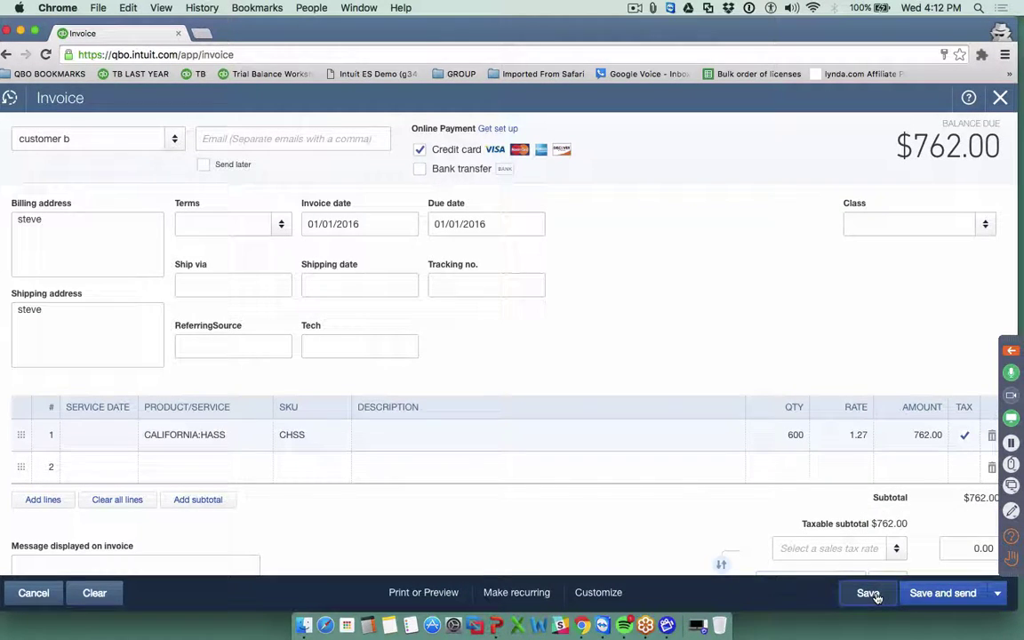
click(998, 97)
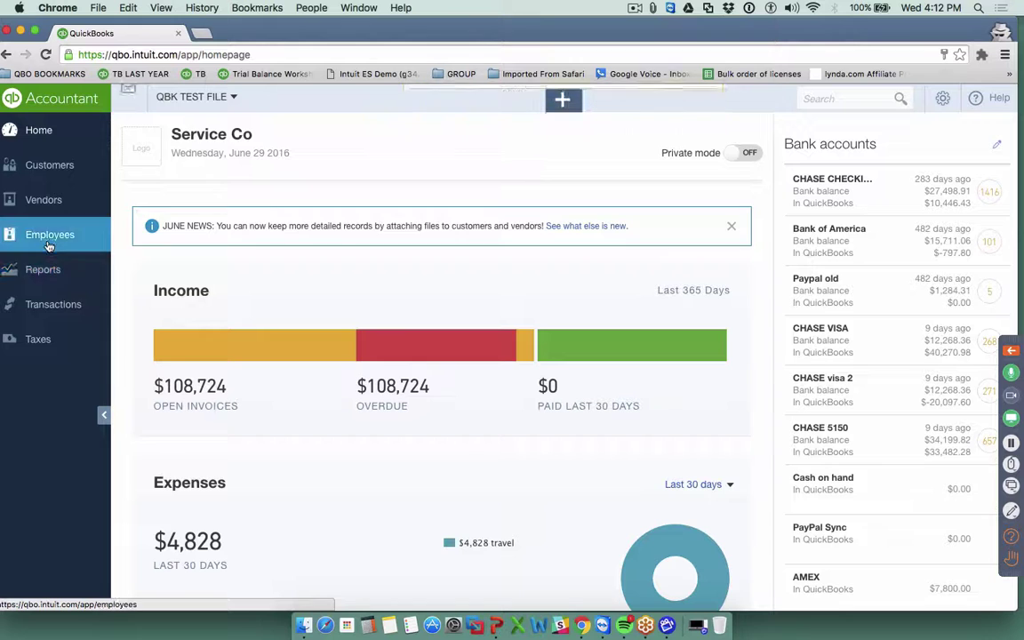
click(54, 315)
click(49, 335)
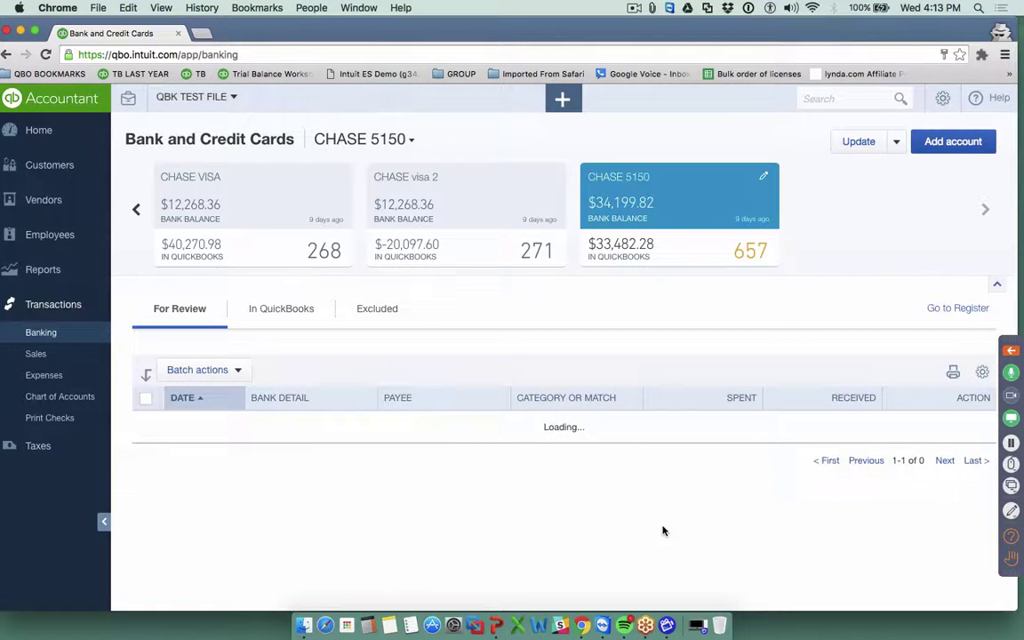
Try adding the $815.17 Intuit payment and decline saving it before the closing date
scroll(662, 531, down, 1)
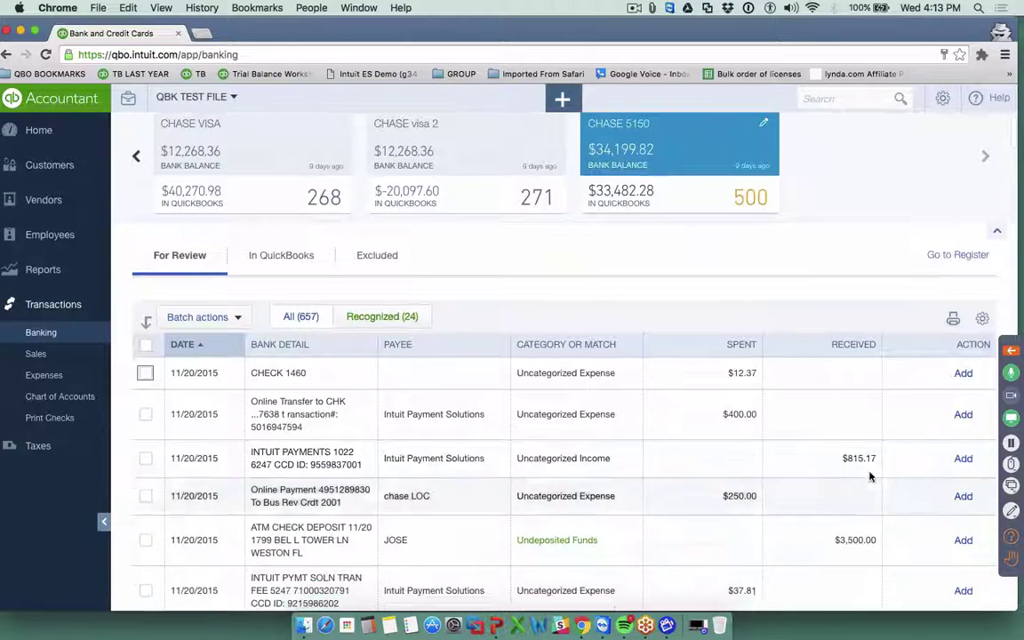
scroll(854, 459, down, 1)
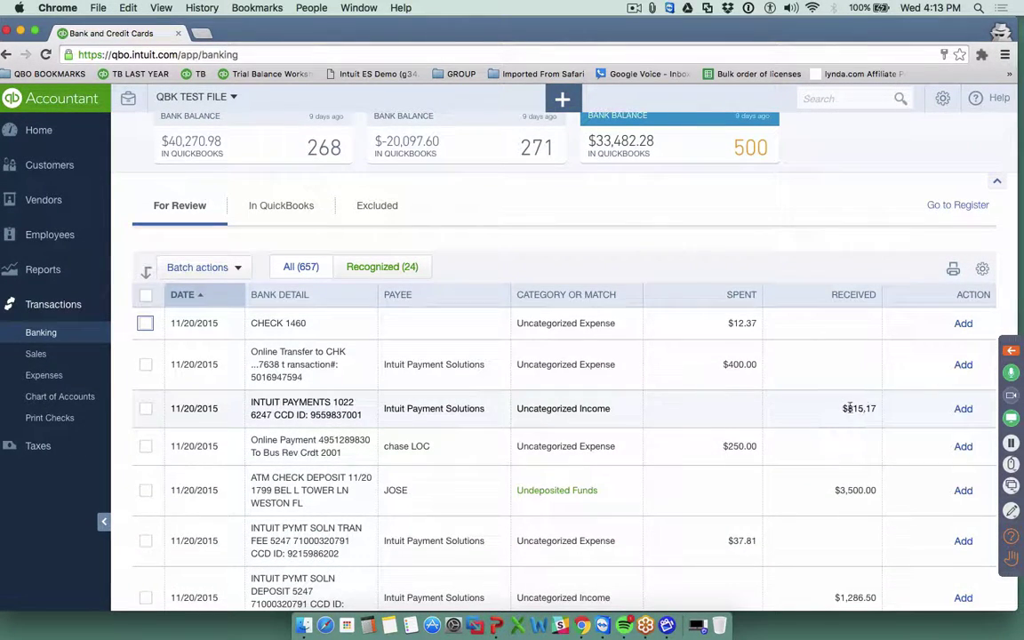
scroll(853, 409, down, 1)
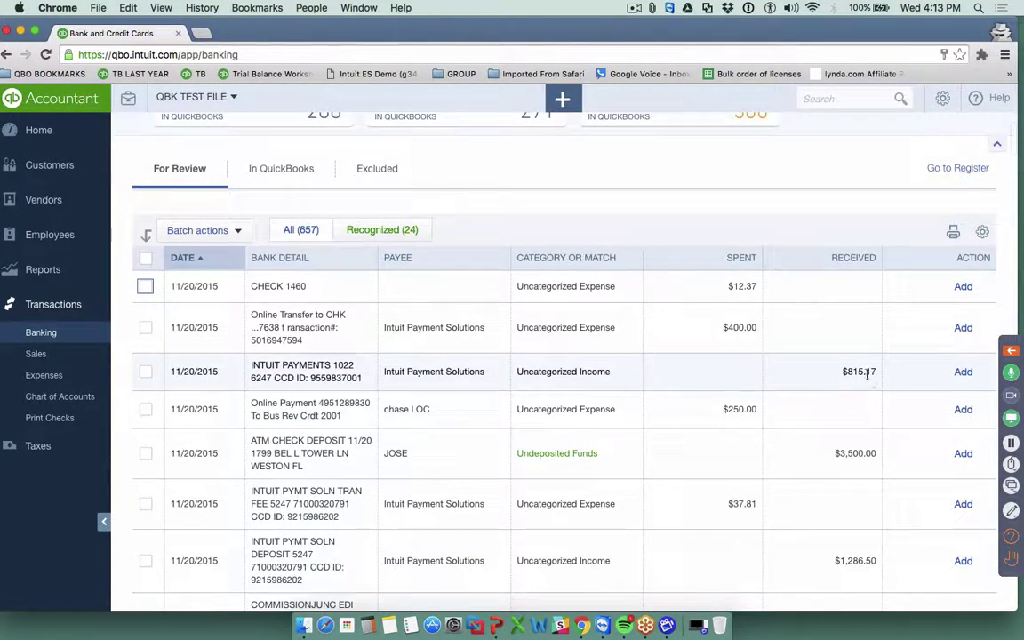
click(963, 373)
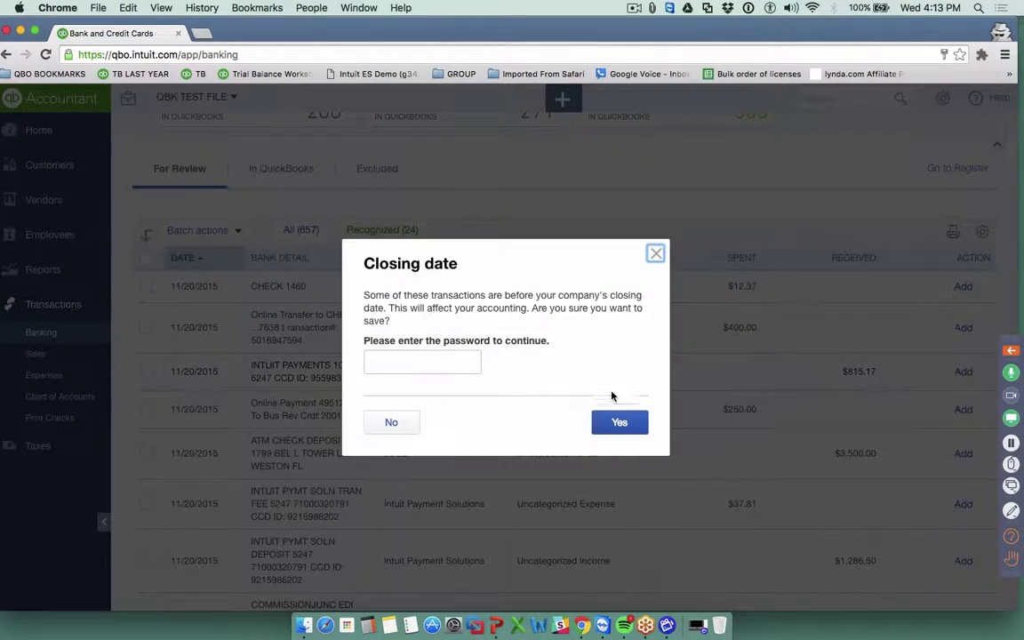
click(391, 422)
Sort the bank feed by date descending and add the 06/06/2016 $750.00 deposit
scroll(667, 431, down, 10)
scroll(667, 432, down, 5)
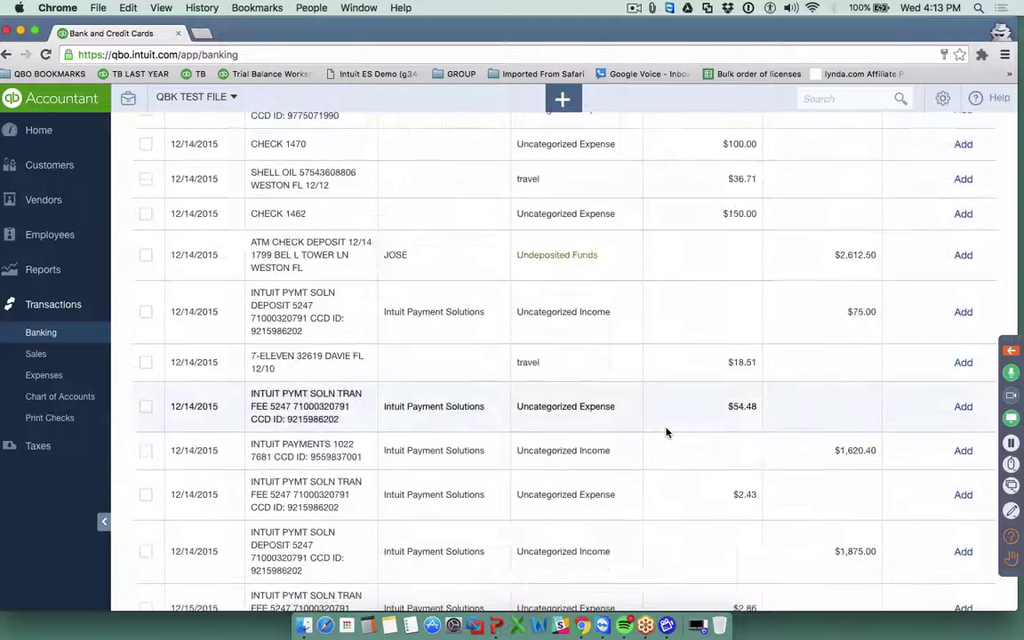
scroll(667, 433, up, 10)
scroll(667, 432, up, 10)
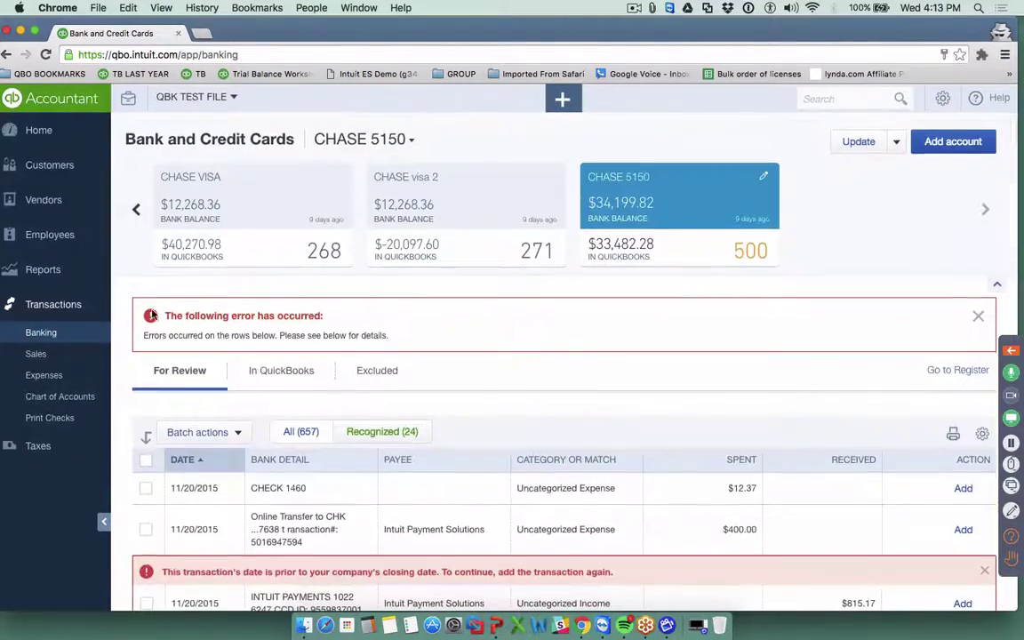
click(192, 464)
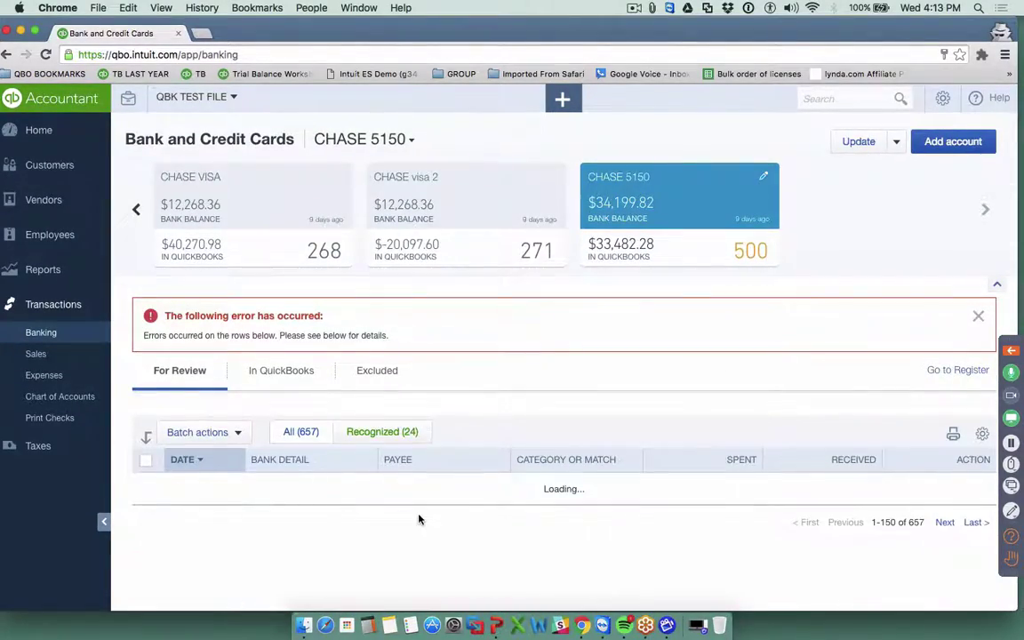
scroll(424, 471, down, 3)
scroll(424, 471, down, 10)
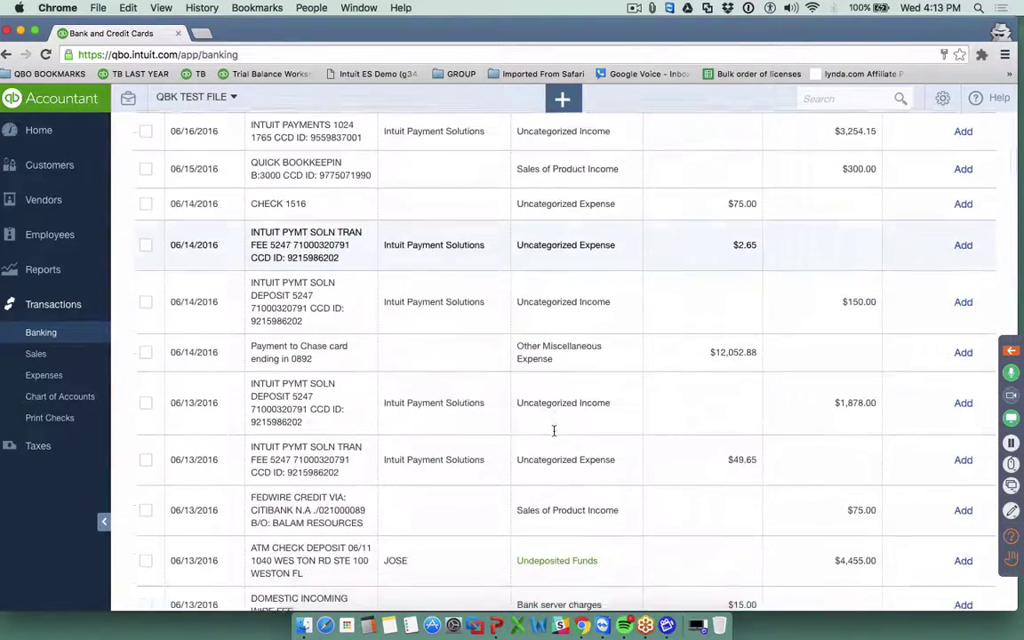
scroll(554, 430, down, 4)
scroll(770, 438, down, 12)
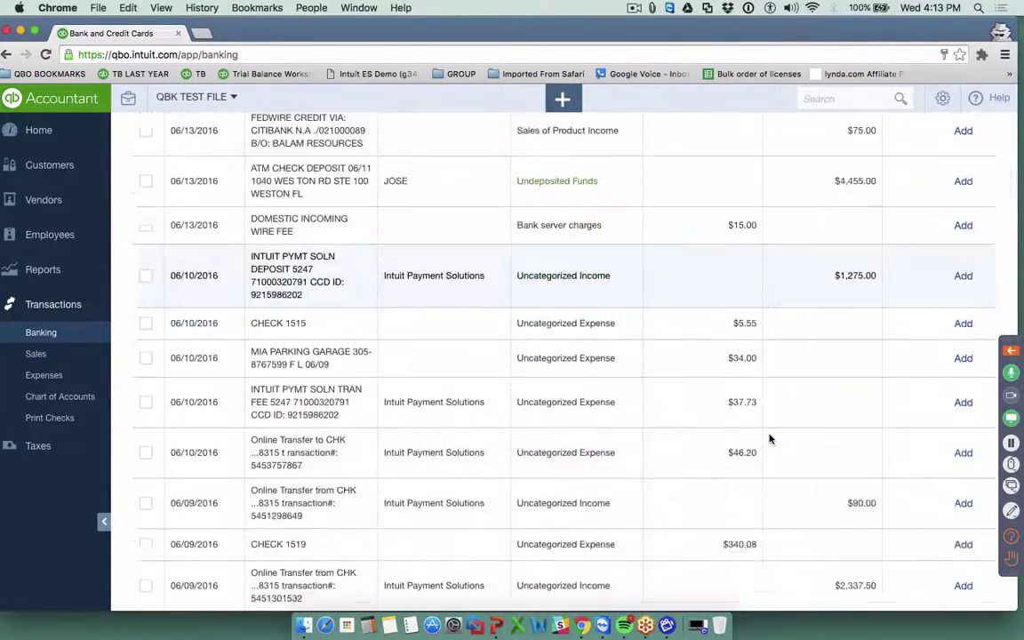
scroll(769, 438, down, 8)
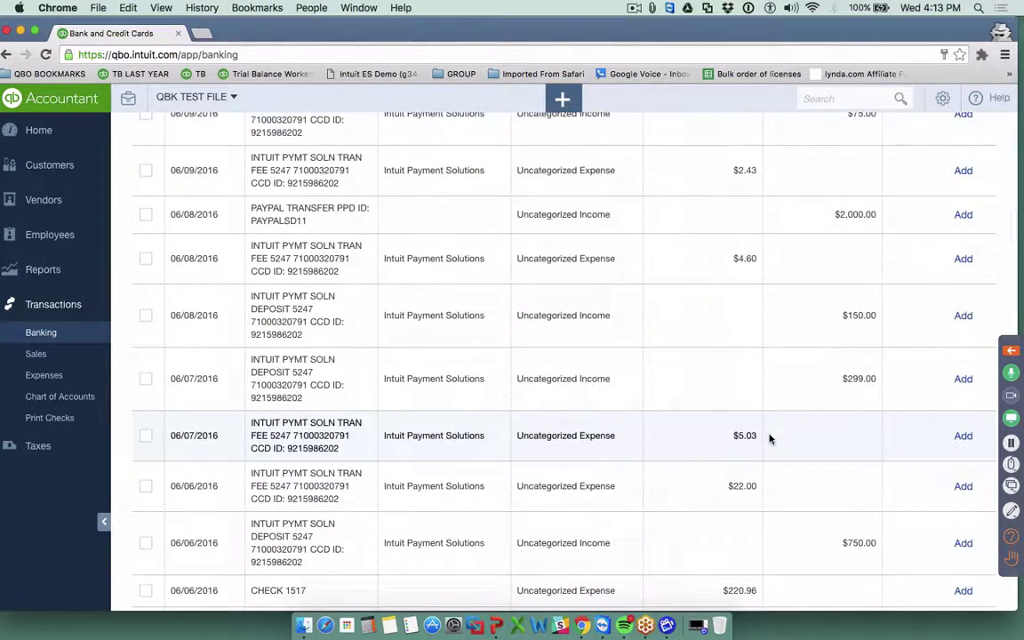
scroll(770, 438, down, 4)
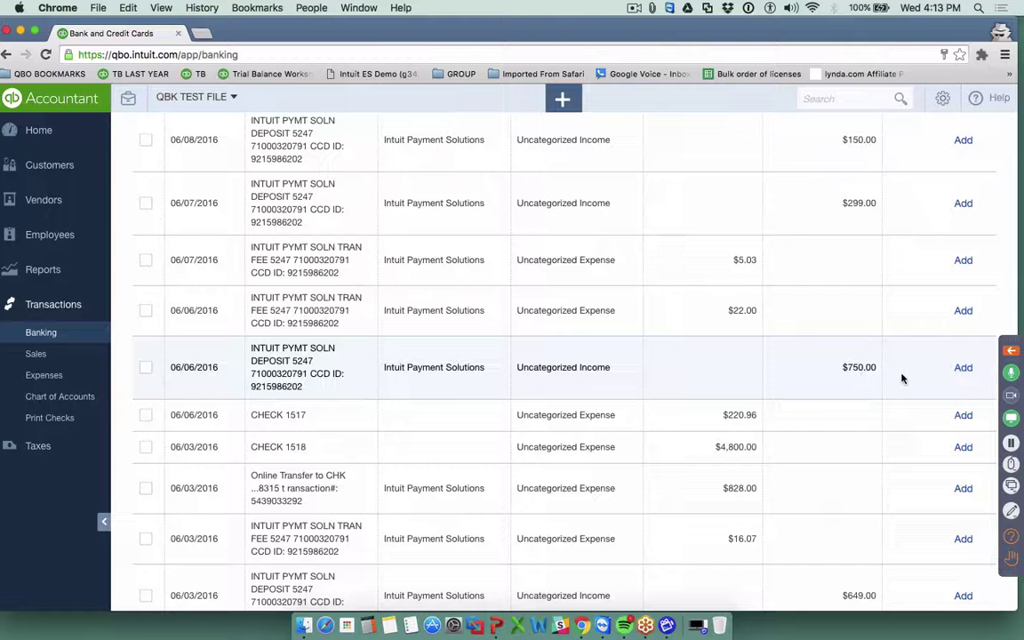
click(489, 369)
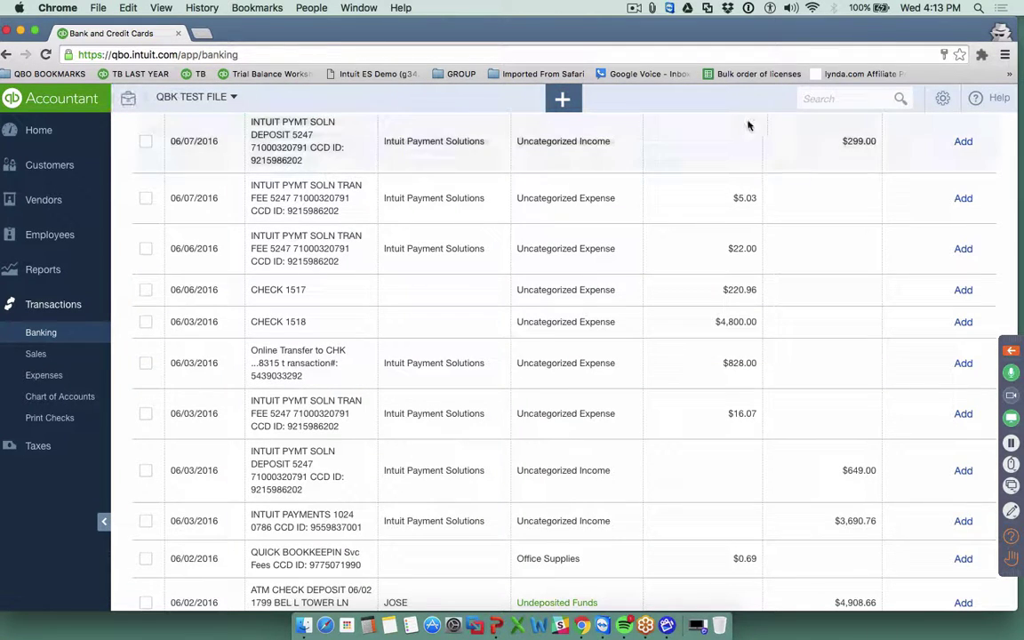
click(822, 99)
Change the $750.00 deposit's line 1 account to Sales of Product Income and save it
click(762, 160)
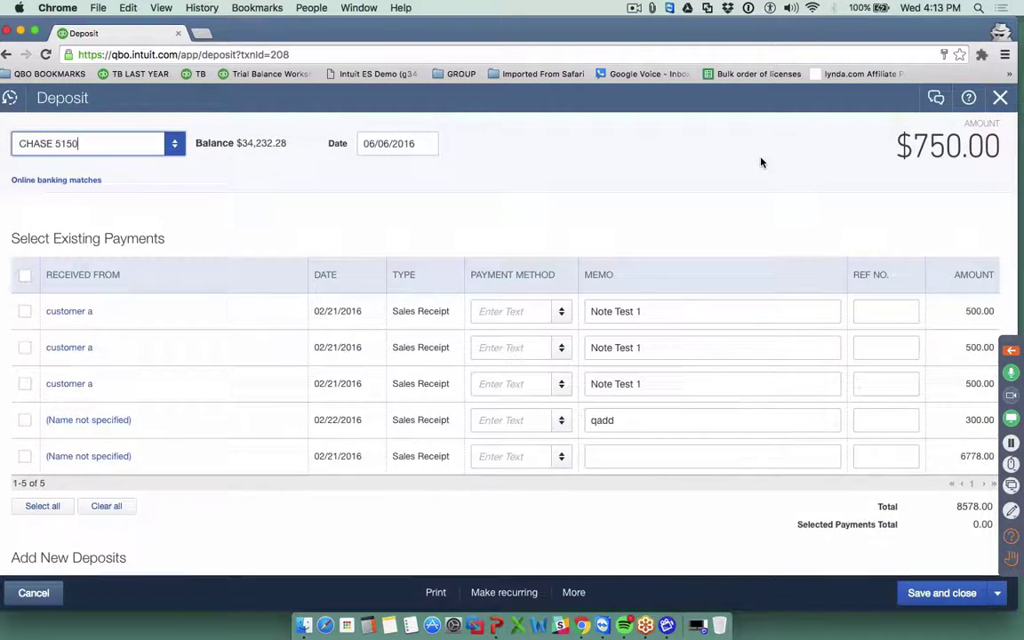
scroll(761, 161, down, 5)
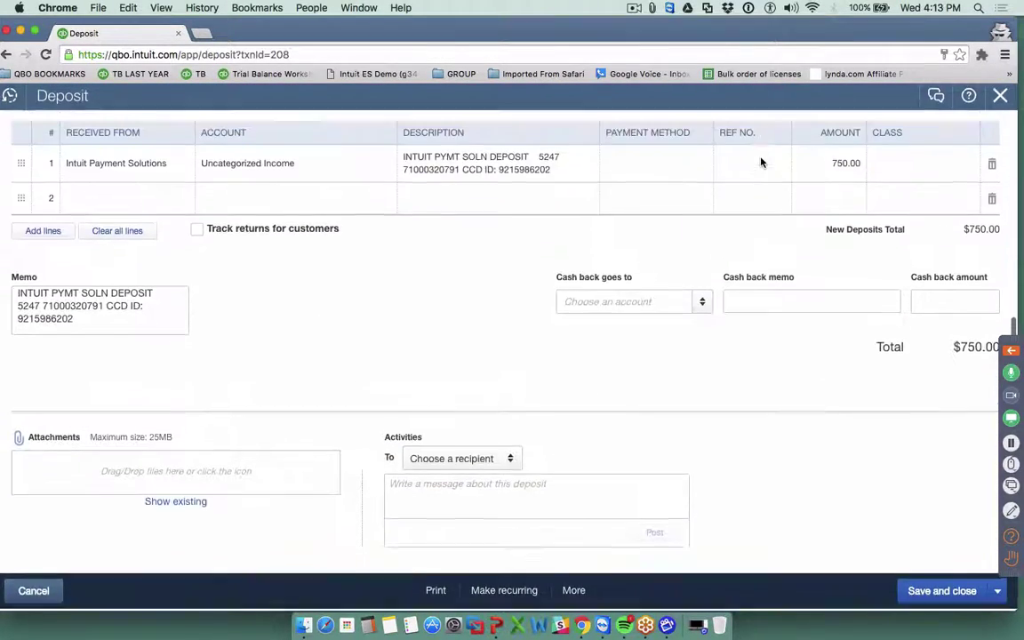
click(268, 215)
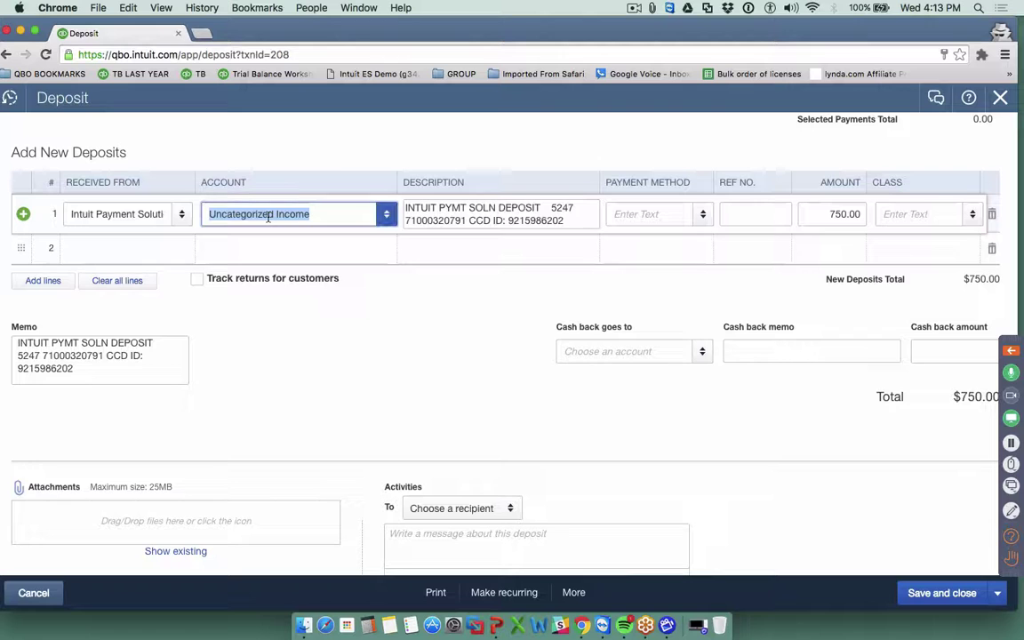
text(s of Product)
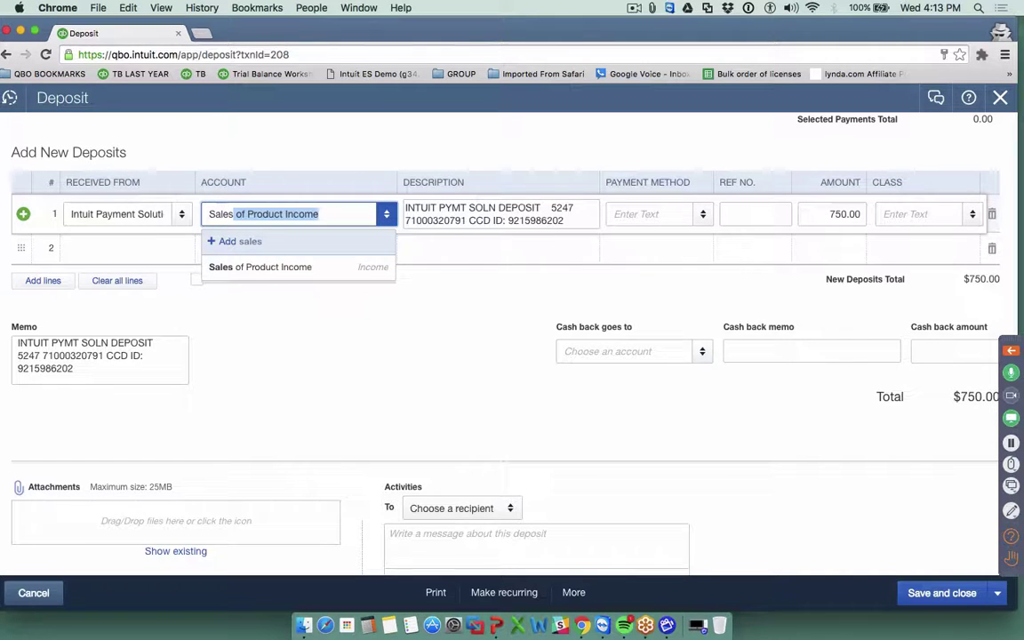
click(289, 274)
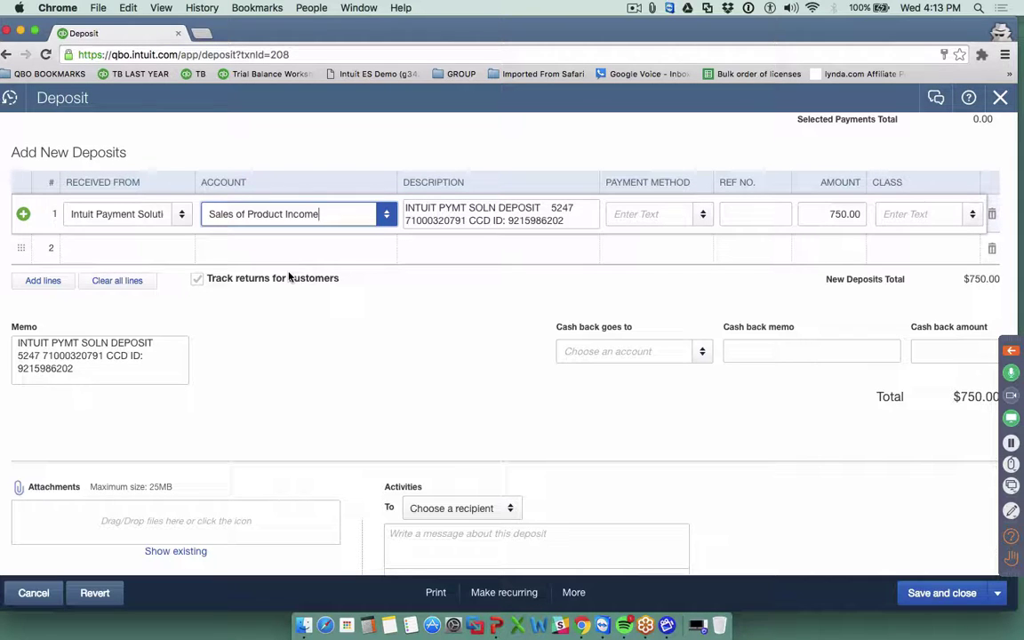
click(965, 601)
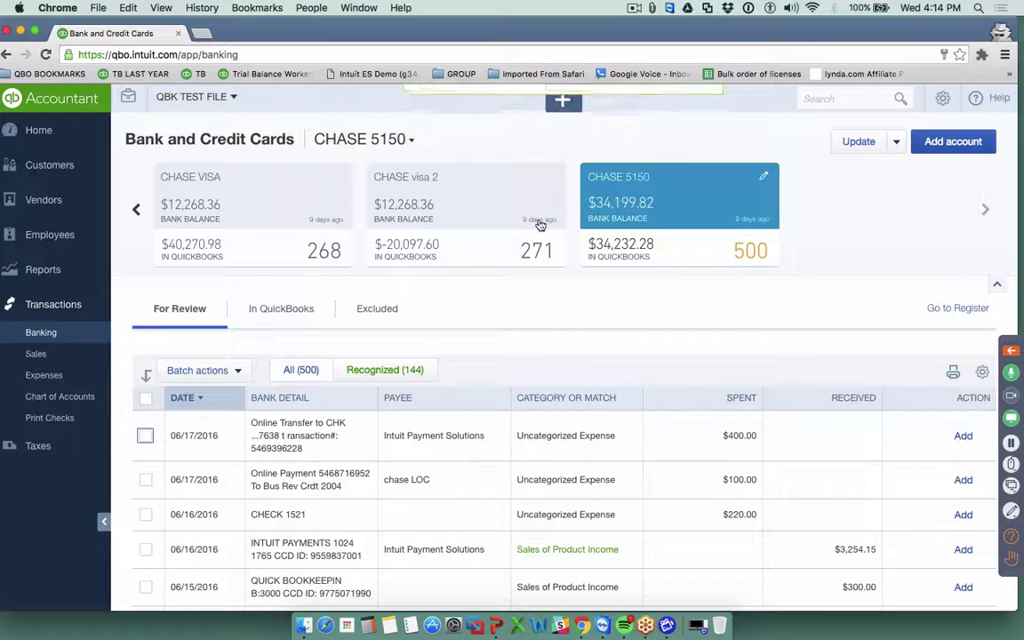
Start a received payment from customer b applied to Invoice # 1045
click(563, 101)
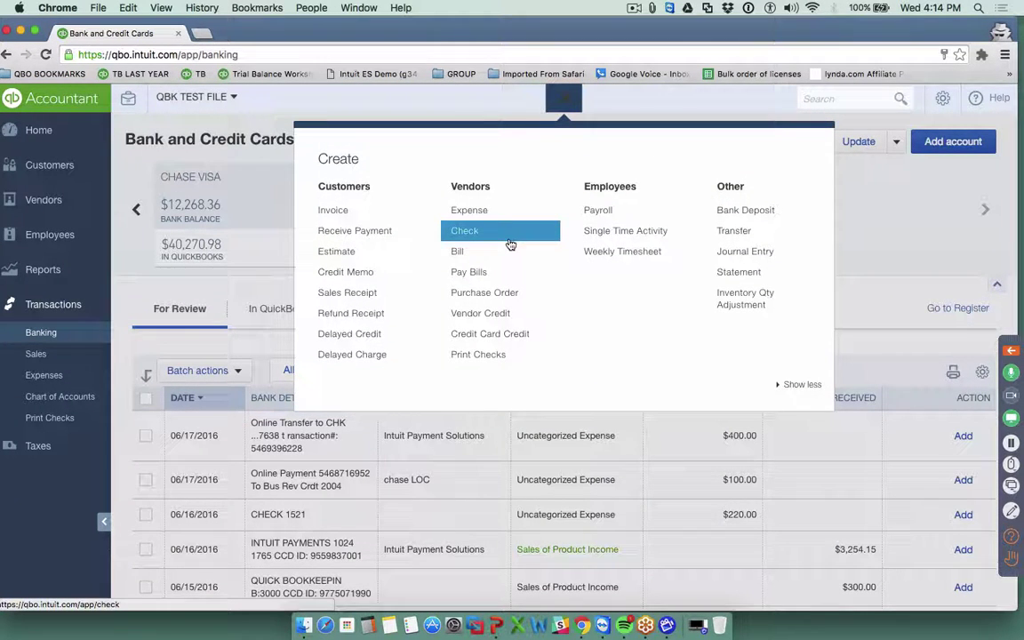
click(380, 233)
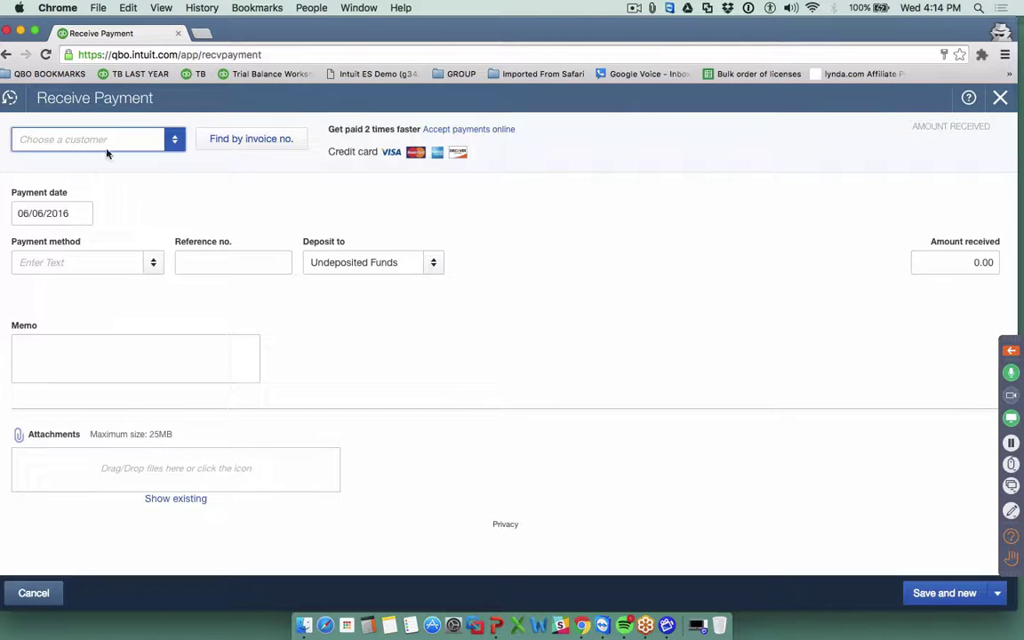
click(174, 140)
click(71, 266)
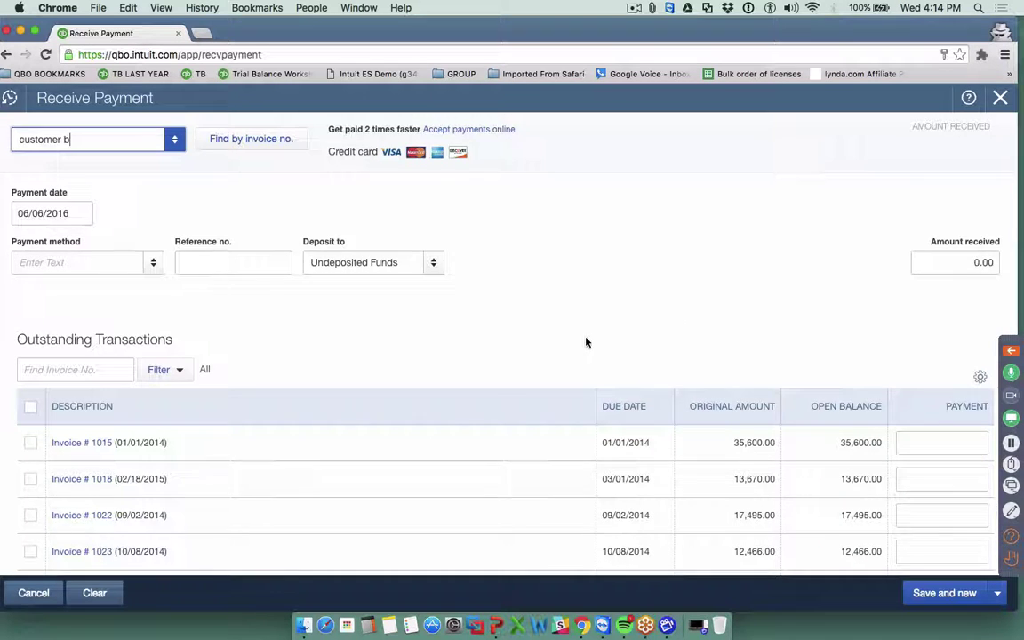
scroll(585, 338, down, 10)
scroll(585, 342, up, 1)
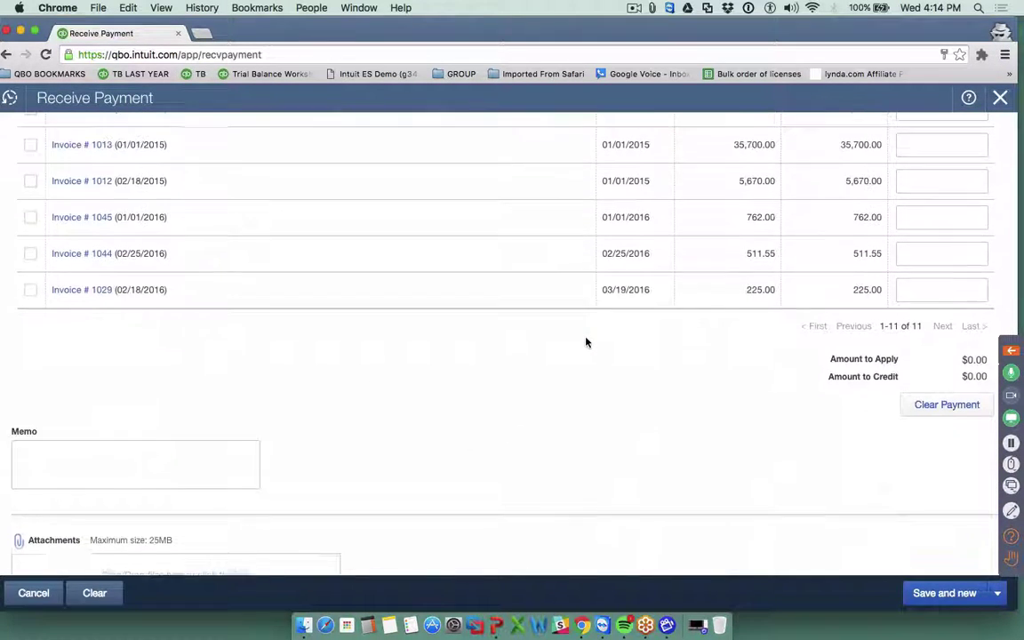
click(29, 219)
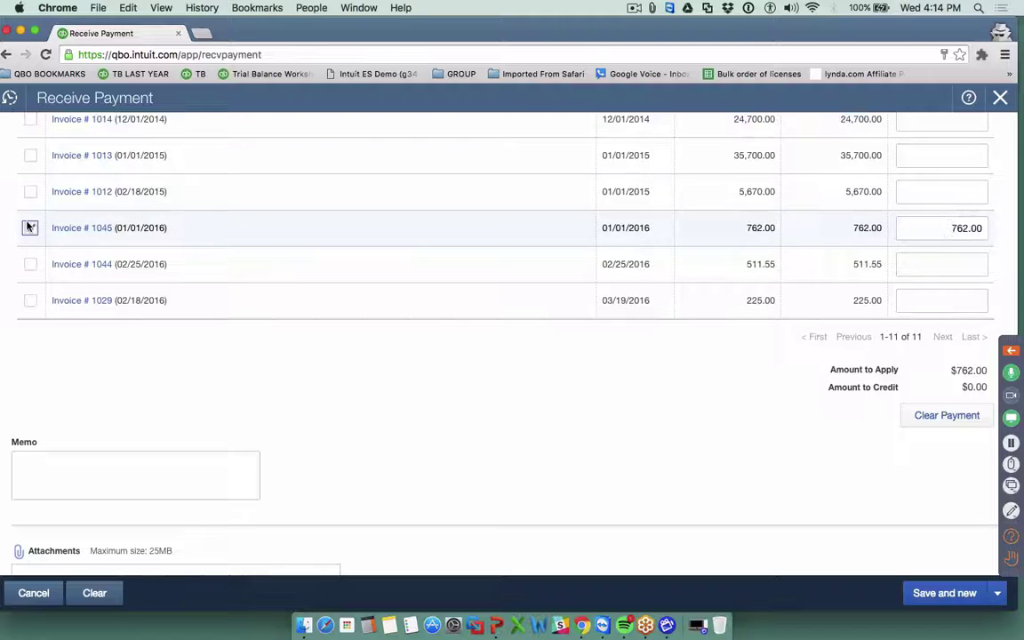
Set the payment to 750.00, deposit to Undeposited Funds, and save and close
scroll(959, 247, up, 2)
scroll(959, 247, up, 1)
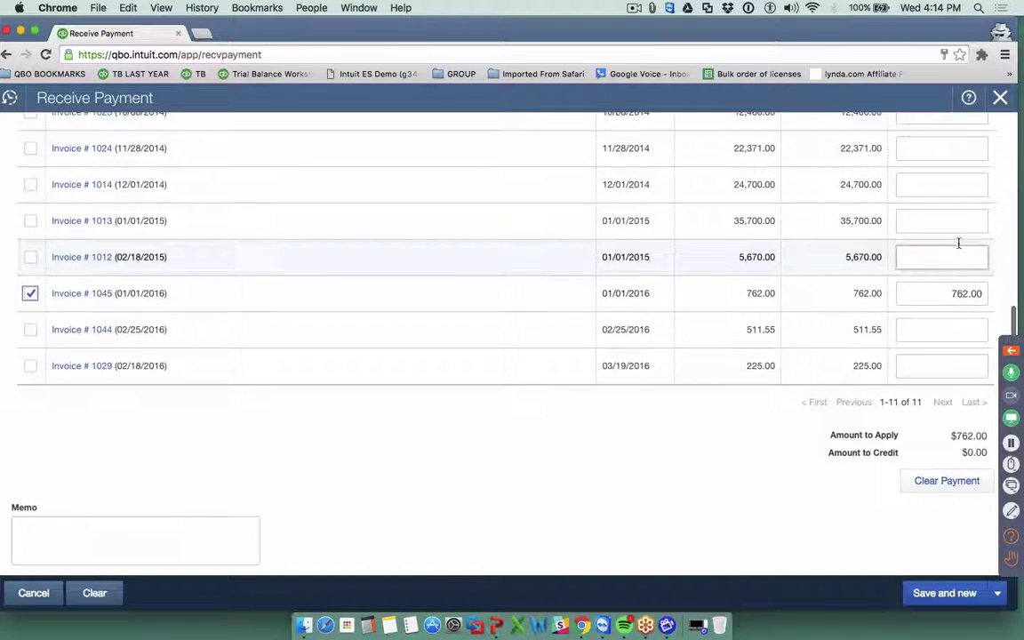
click(939, 294)
text(75)
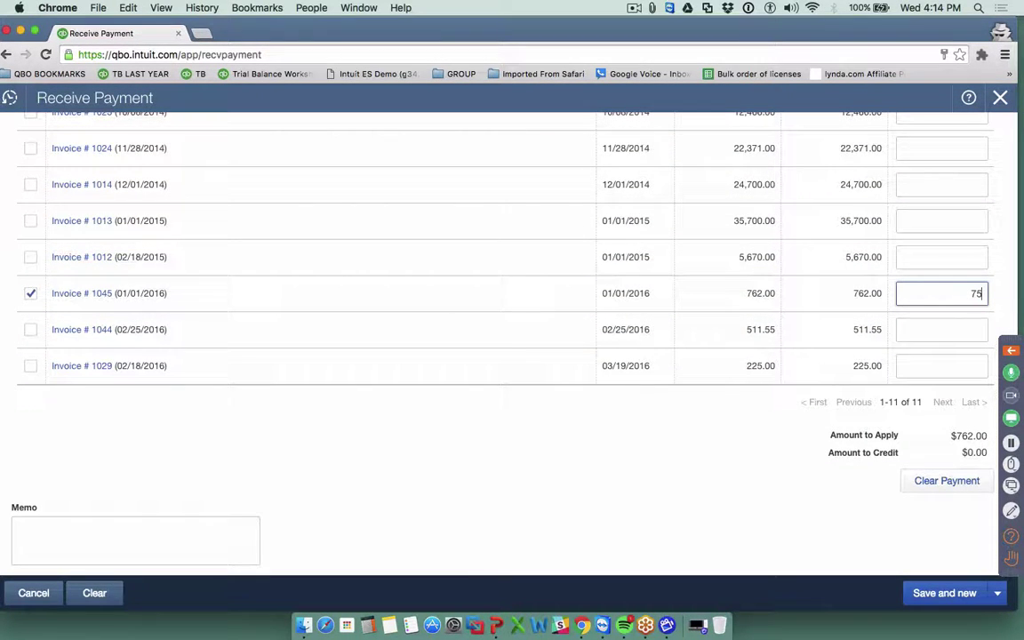
text(0)
key(Tab)
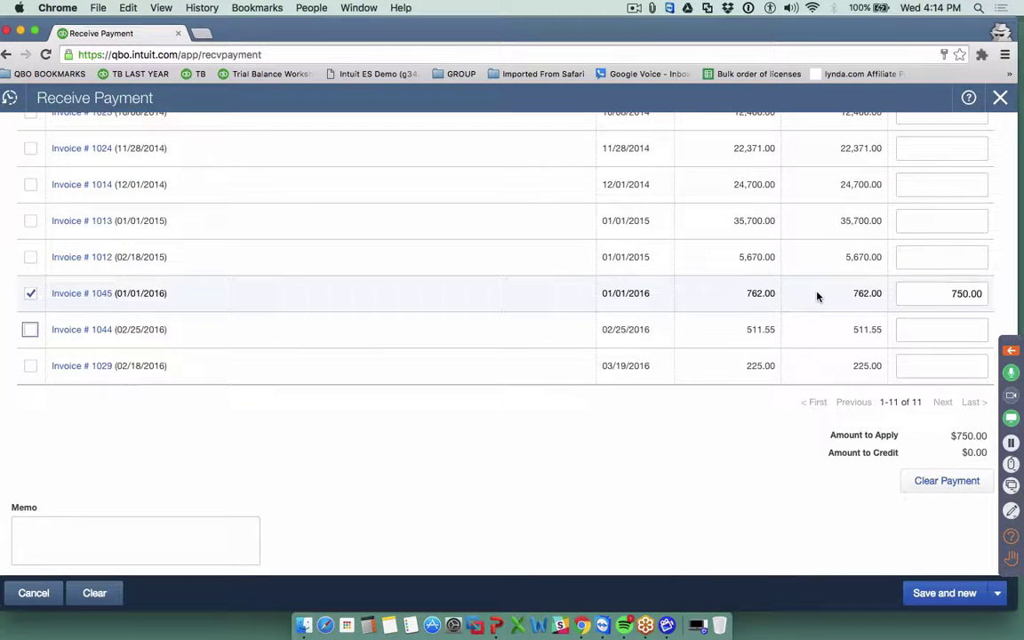
click(933, 293)
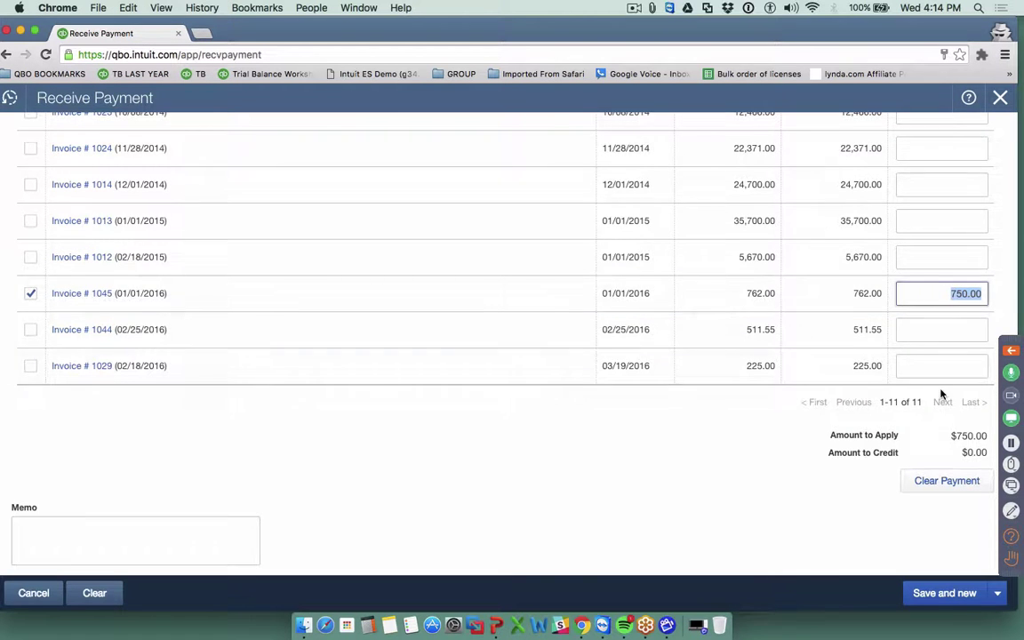
scroll(939, 393, down, 4)
scroll(936, 540, up, 10)
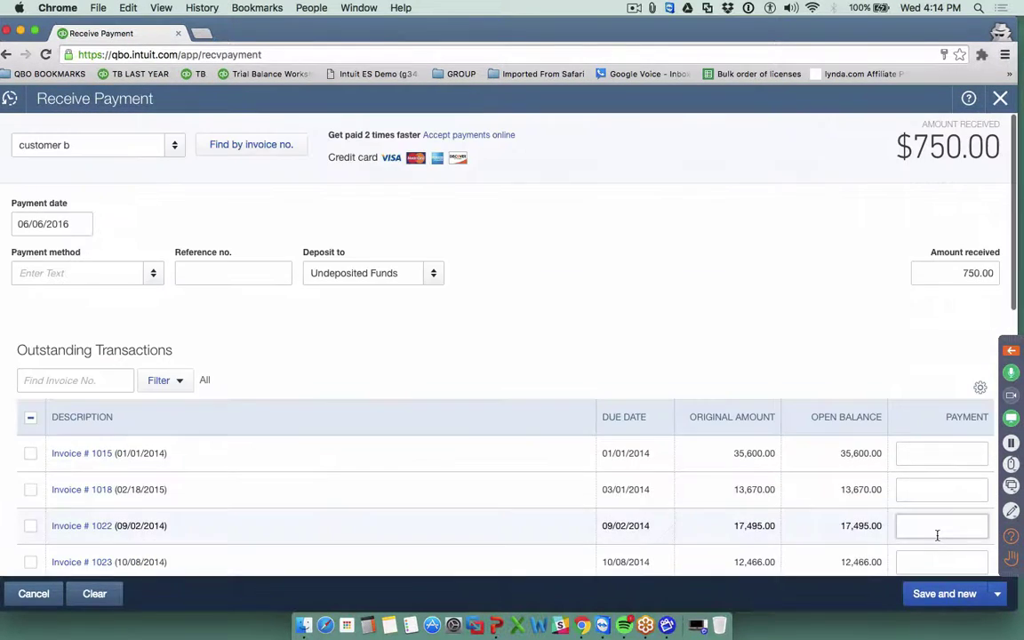
click(432, 274)
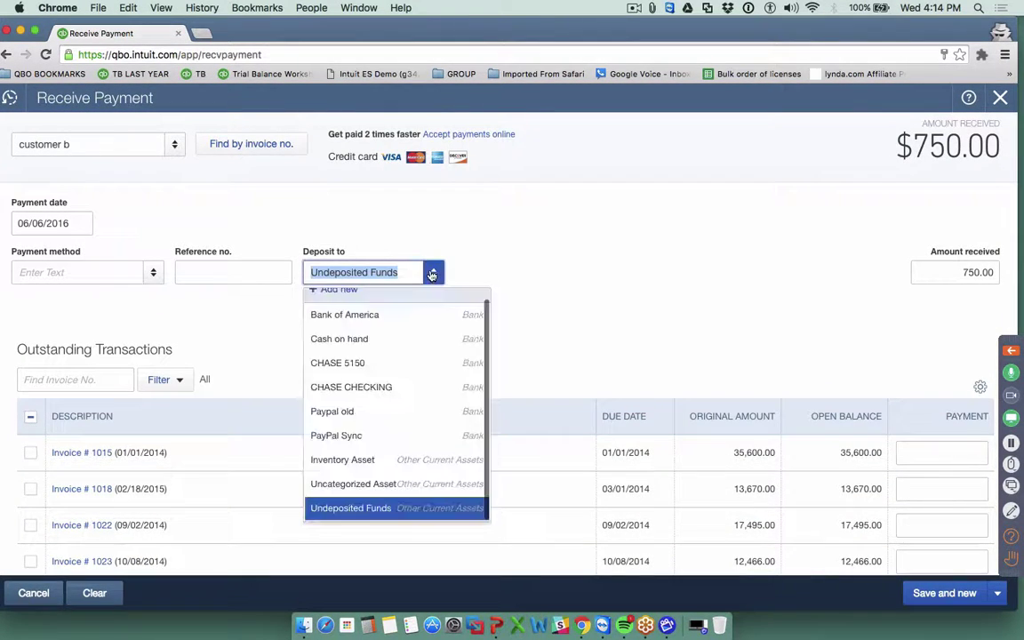
click(361, 510)
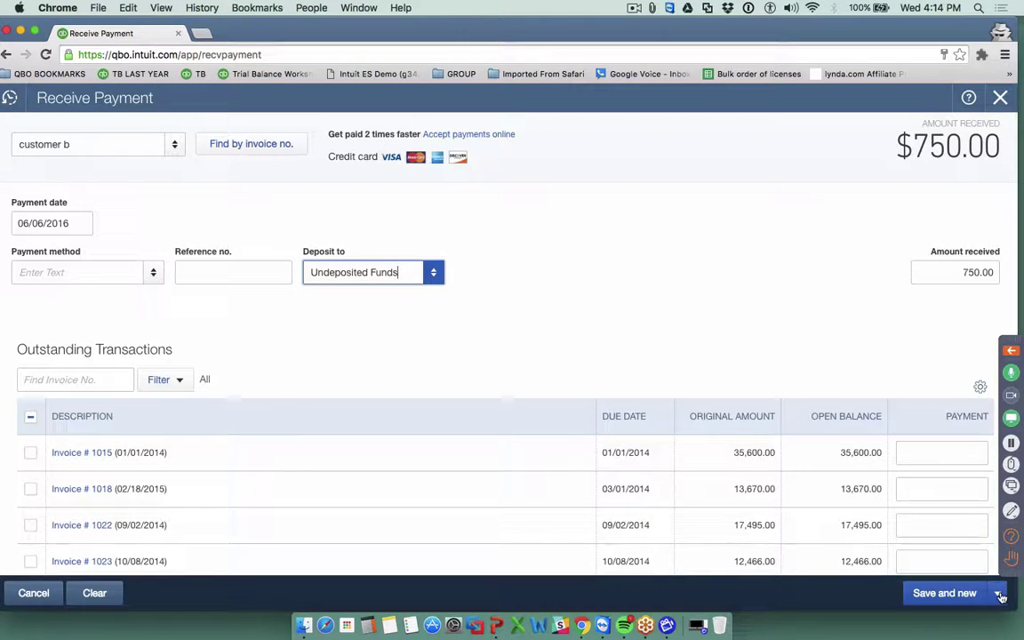
click(928, 568)
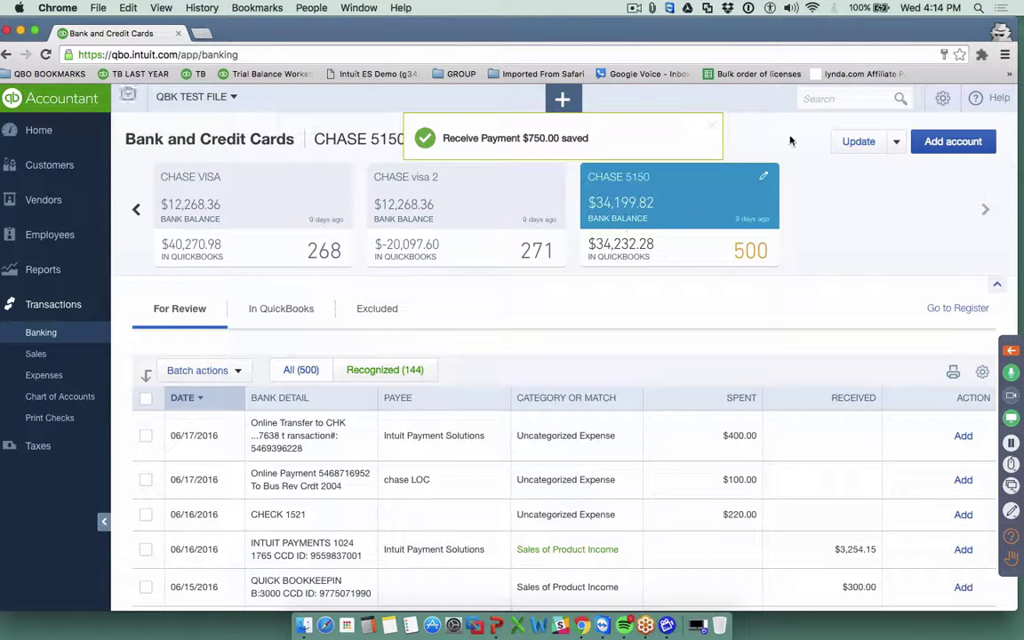
Open the 06/06/2016 $750.00 deposit from the recent transactions list
click(860, 98)
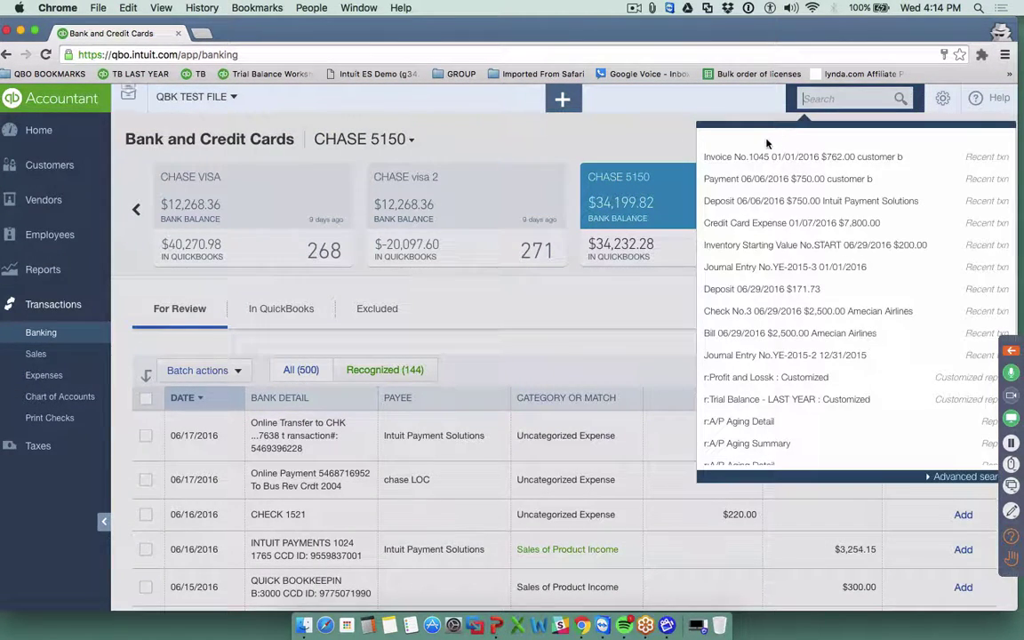
click(770, 181)
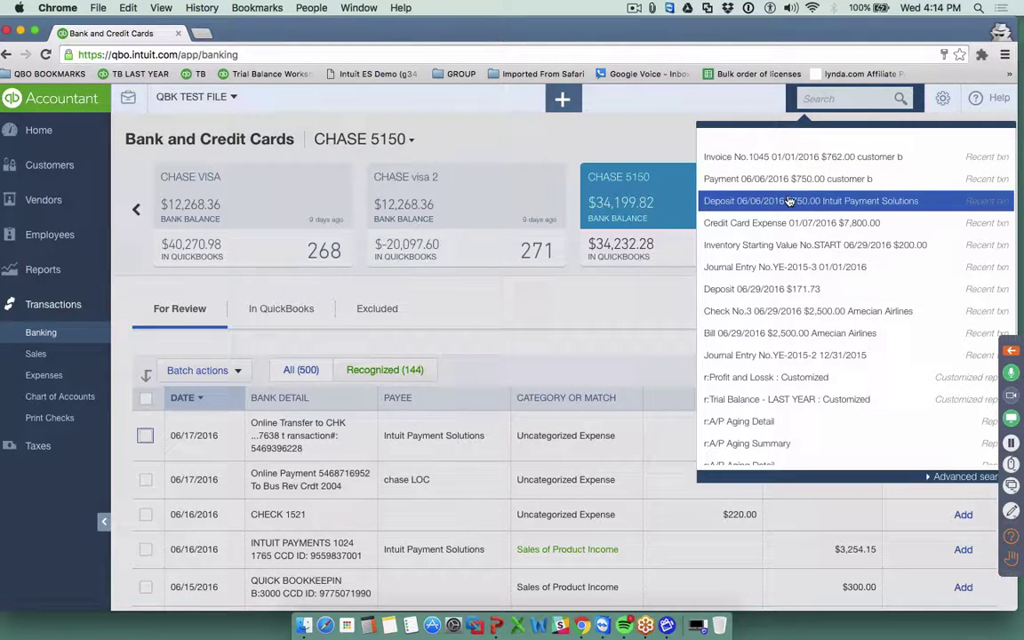
click(788, 201)
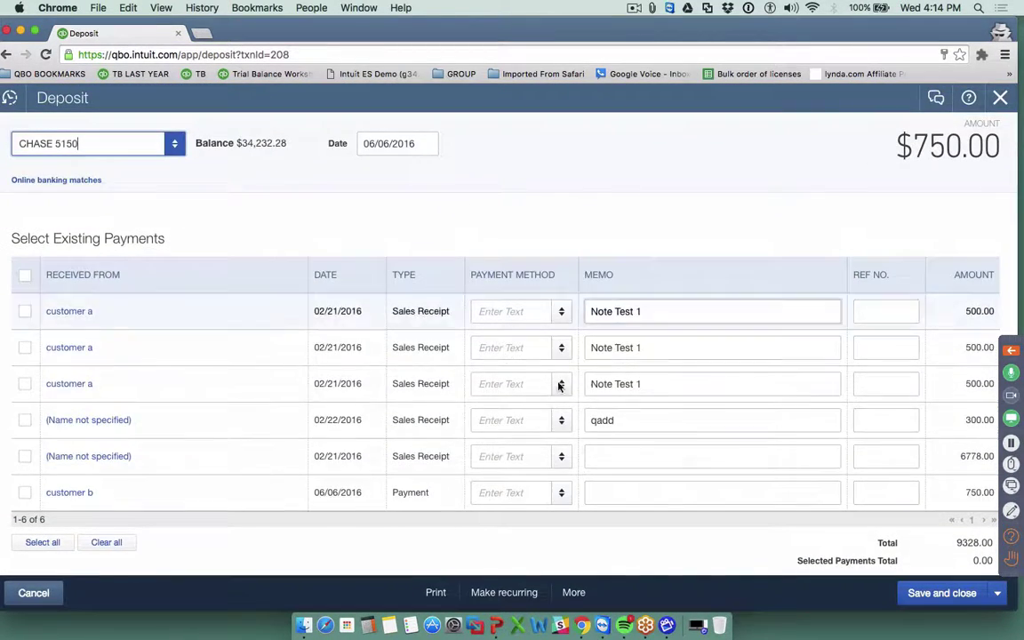
Delete the sales income line and select customer b's $750.00 payment instead
scroll(611, 427, down, 5)
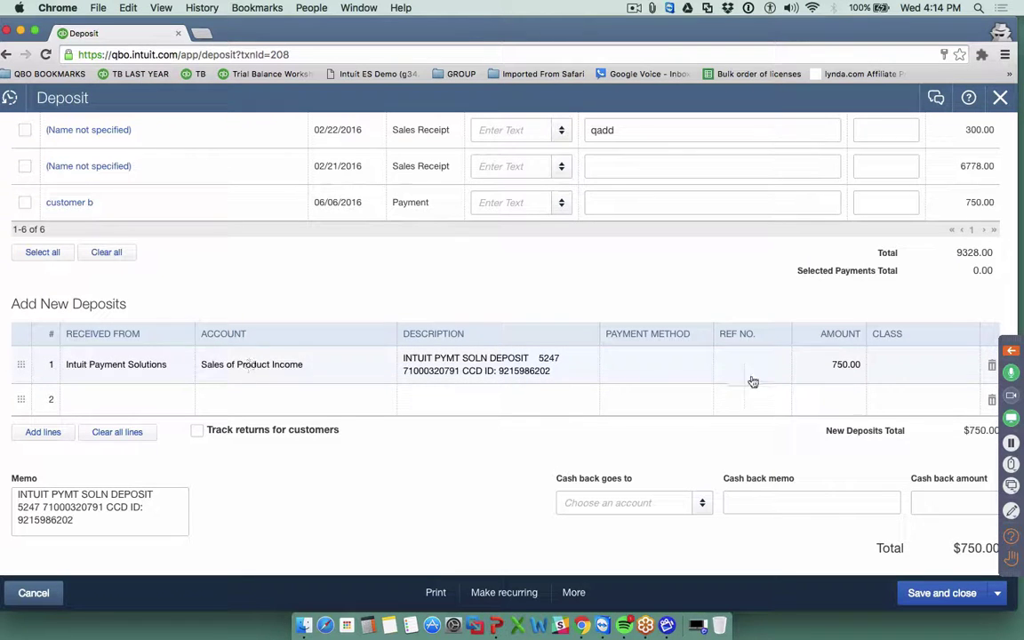
click(991, 368)
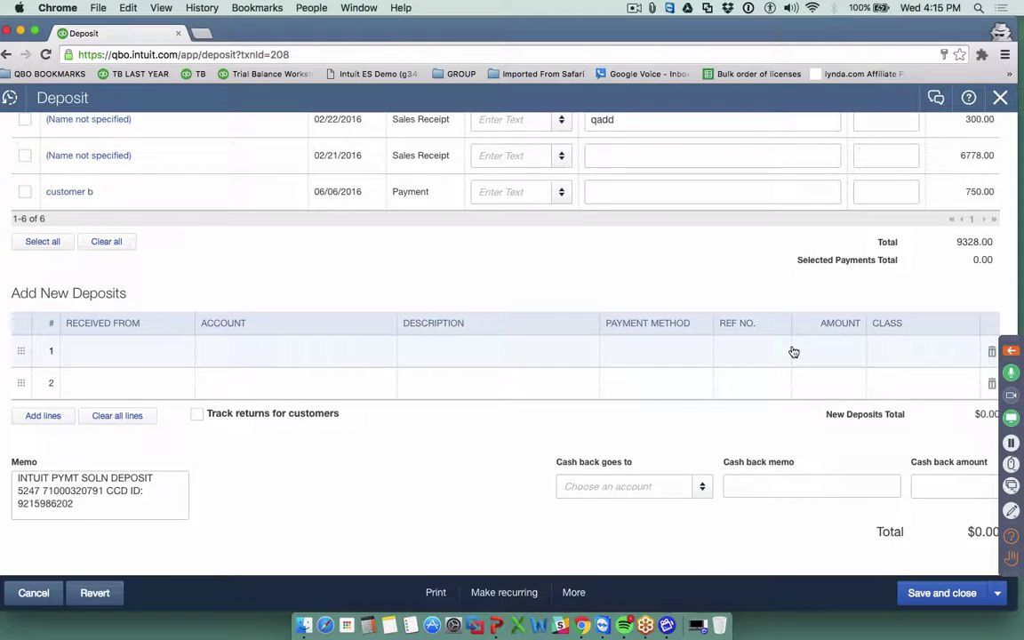
scroll(793, 351, up, 5)
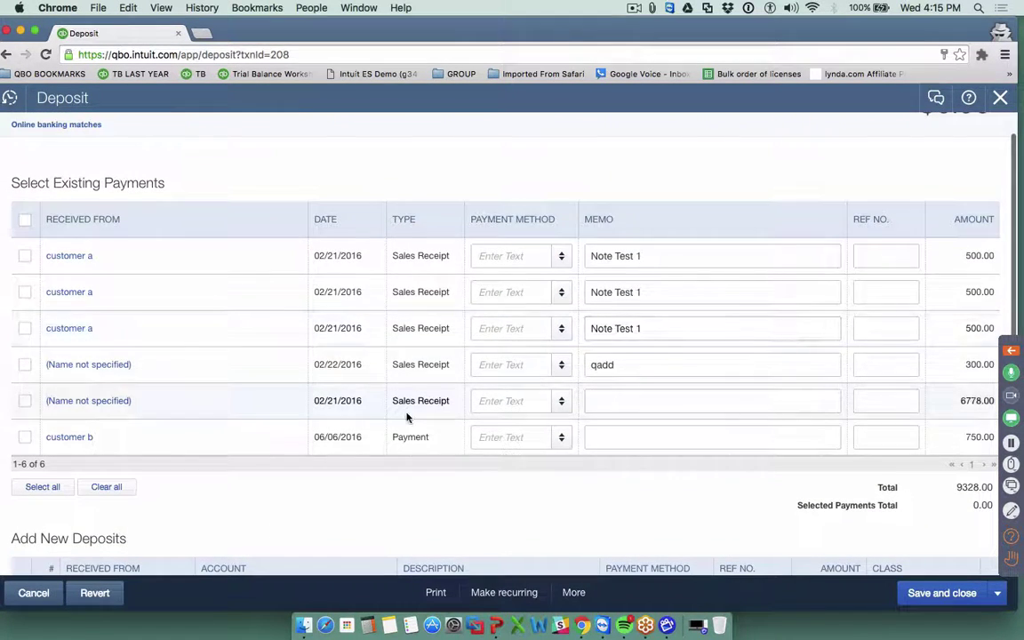
click(25, 437)
scroll(596, 508, down, 5)
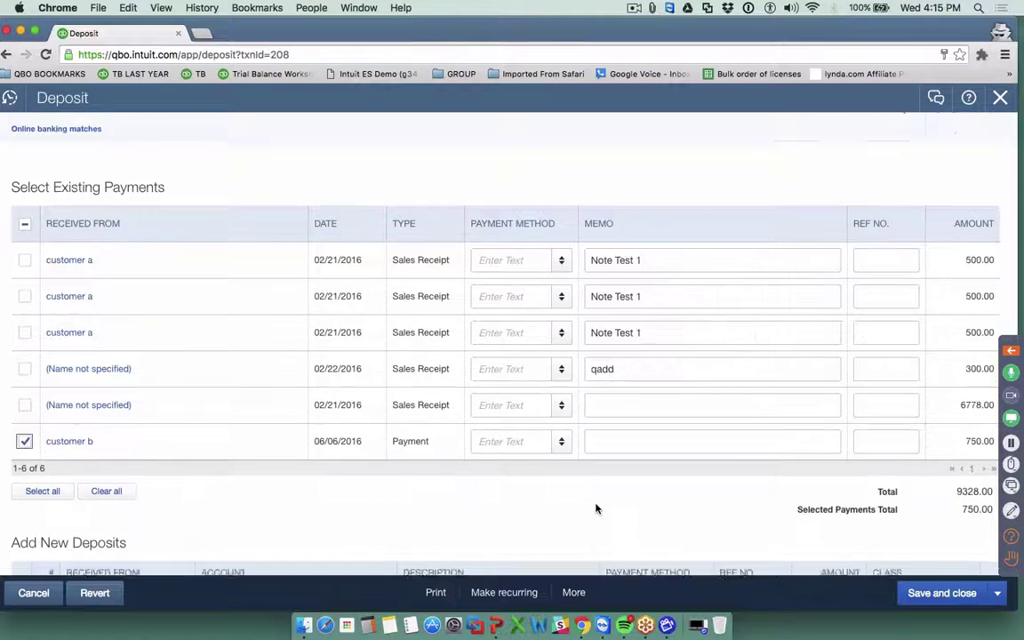
scroll(596, 507, down, 1)
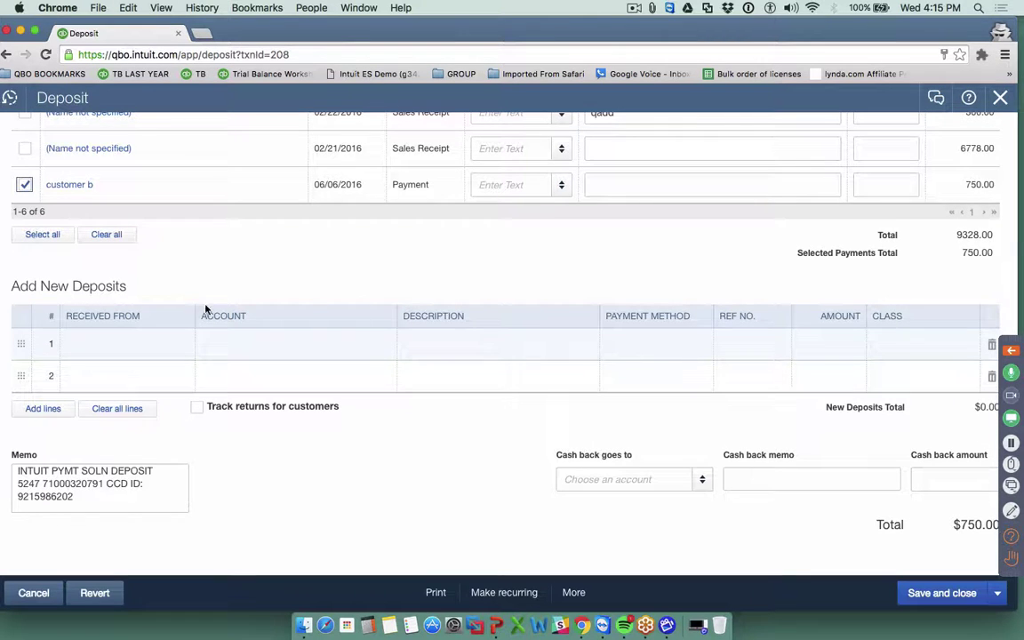
Add a new deposit line with account Bank server charges and amount -50
click(272, 349)
text(mer)
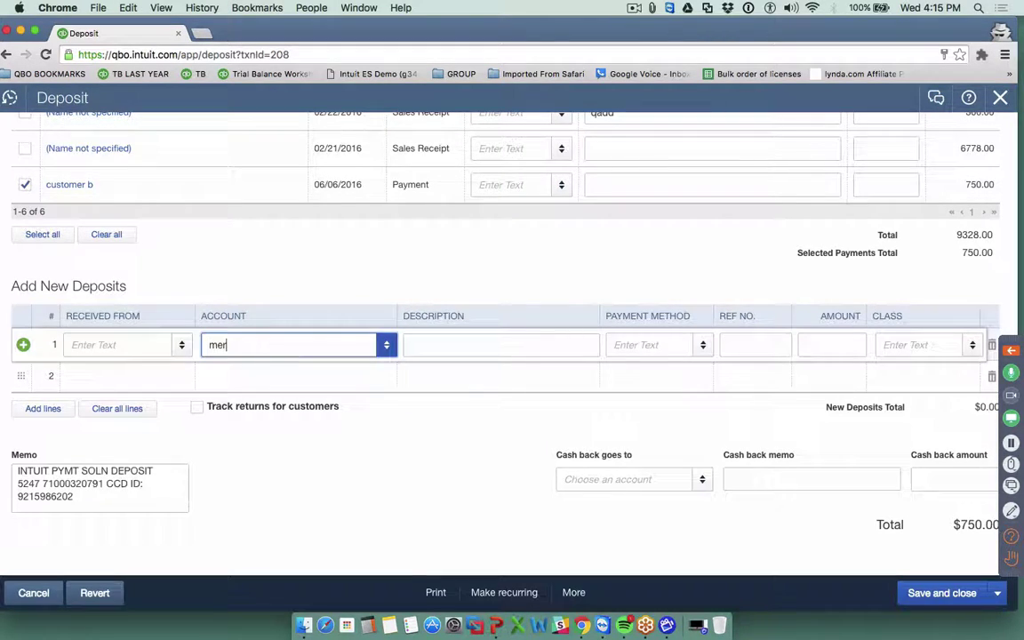
key(BackSpace)
key(BackSpace)
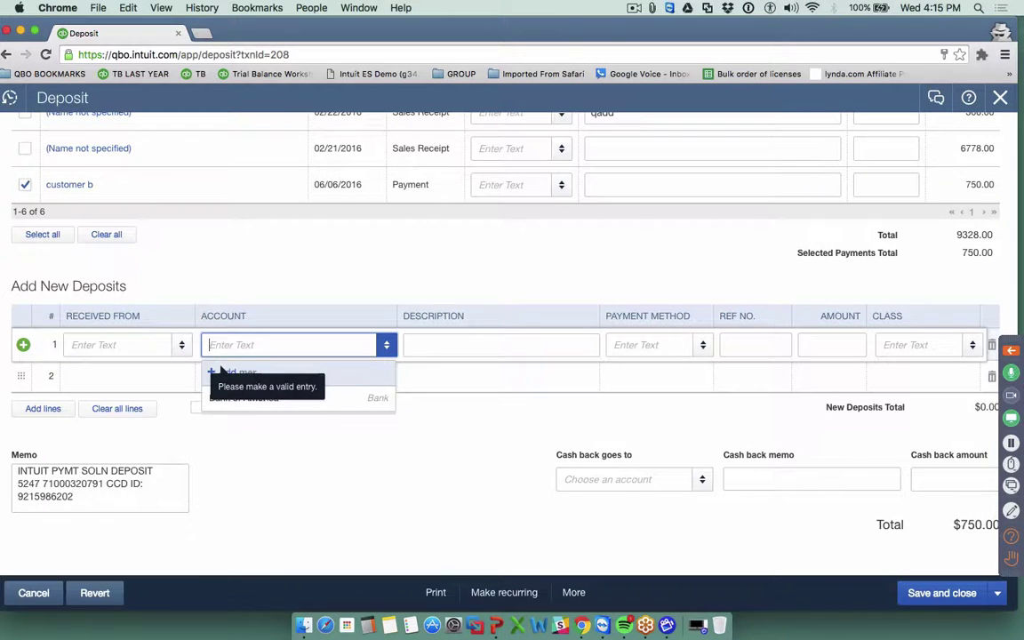
text(ban)
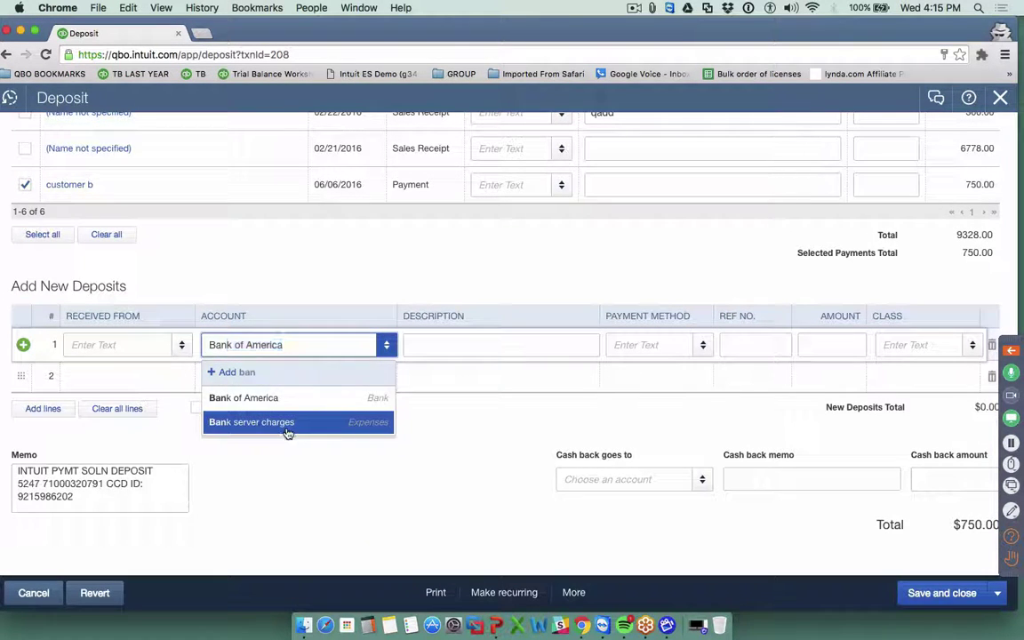
click(289, 423)
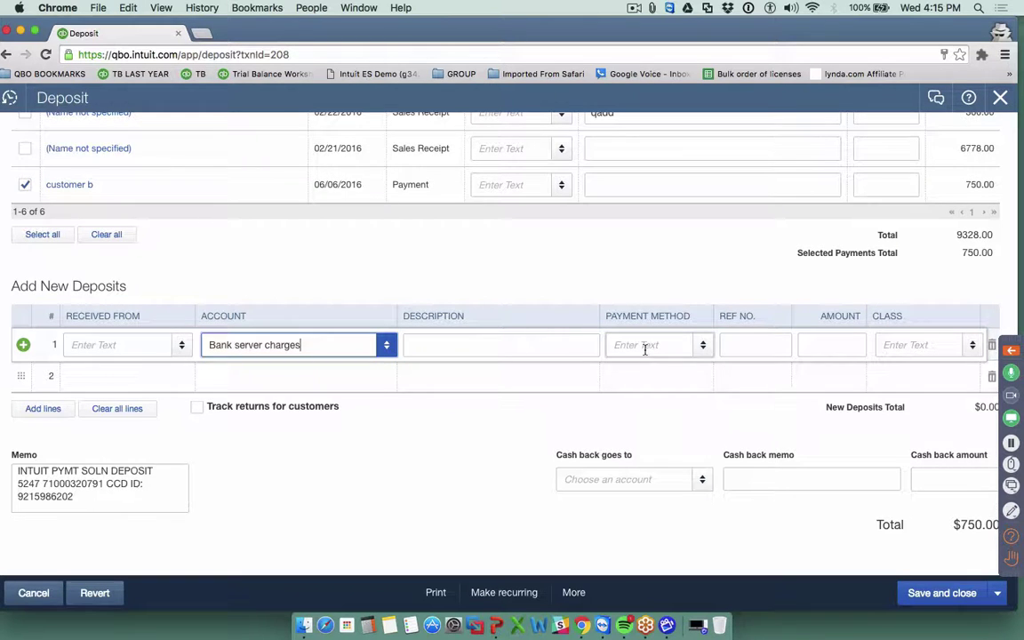
click(848, 348)
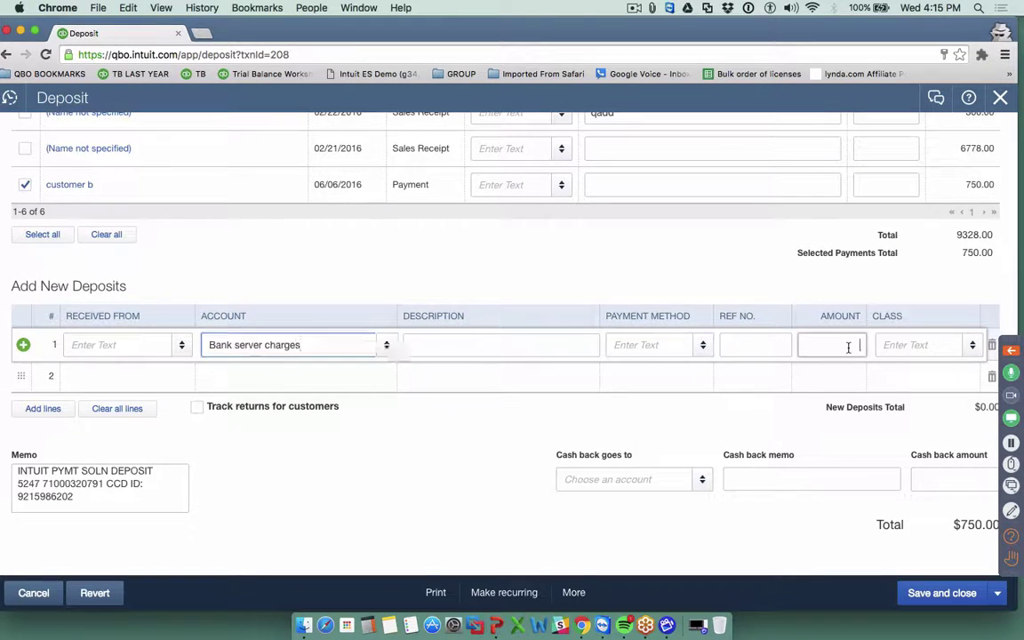
text(-50)
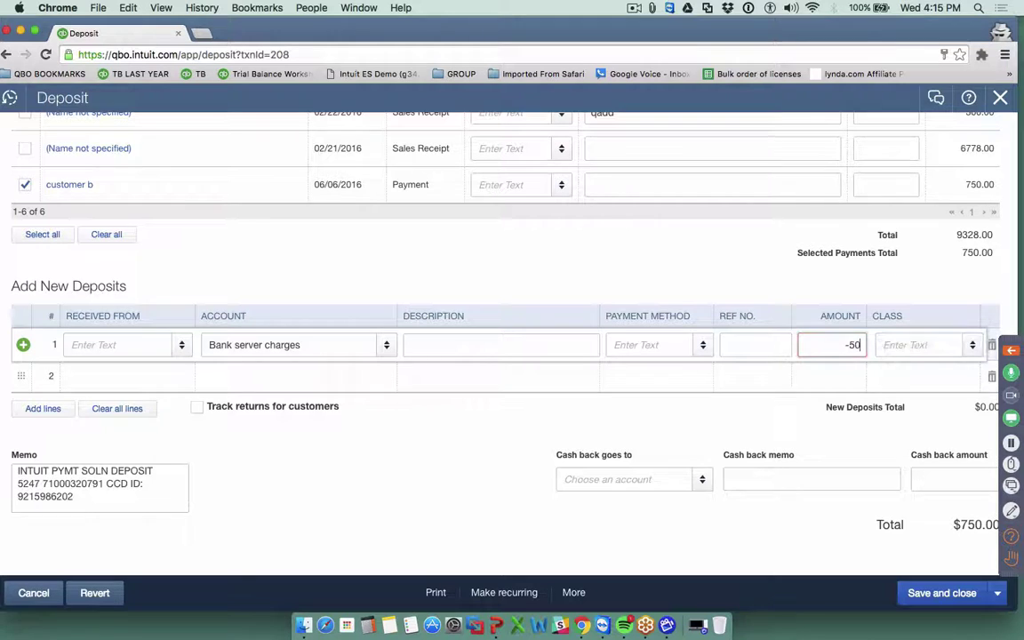
click(307, 343)
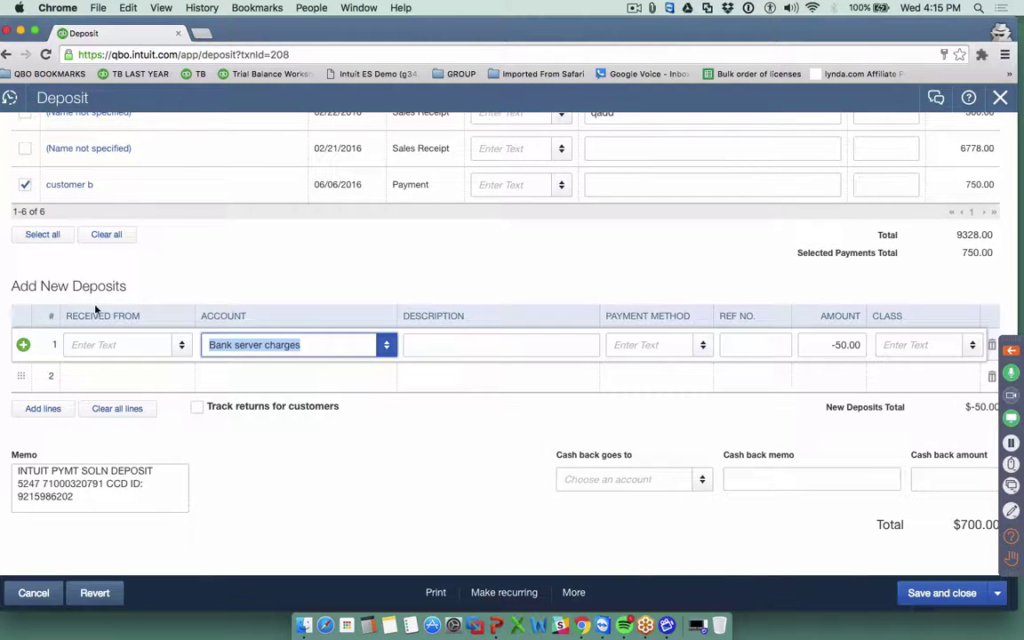
Verify the 750.00 selected payments, the $700.00 deposit total and the Bank server charges line
click(814, 345)
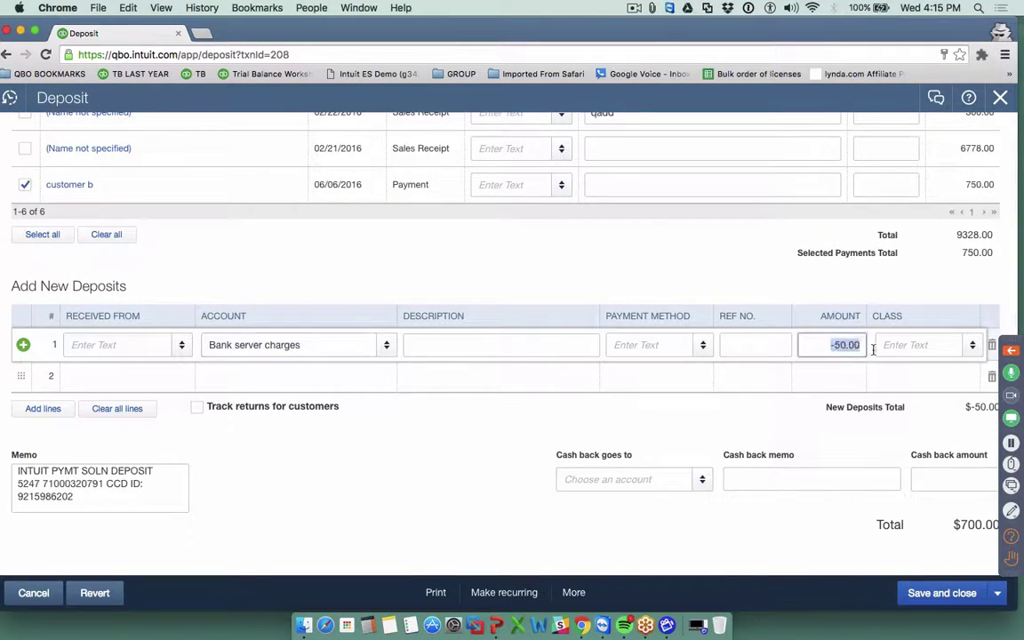
drag(991, 253, 952, 252)
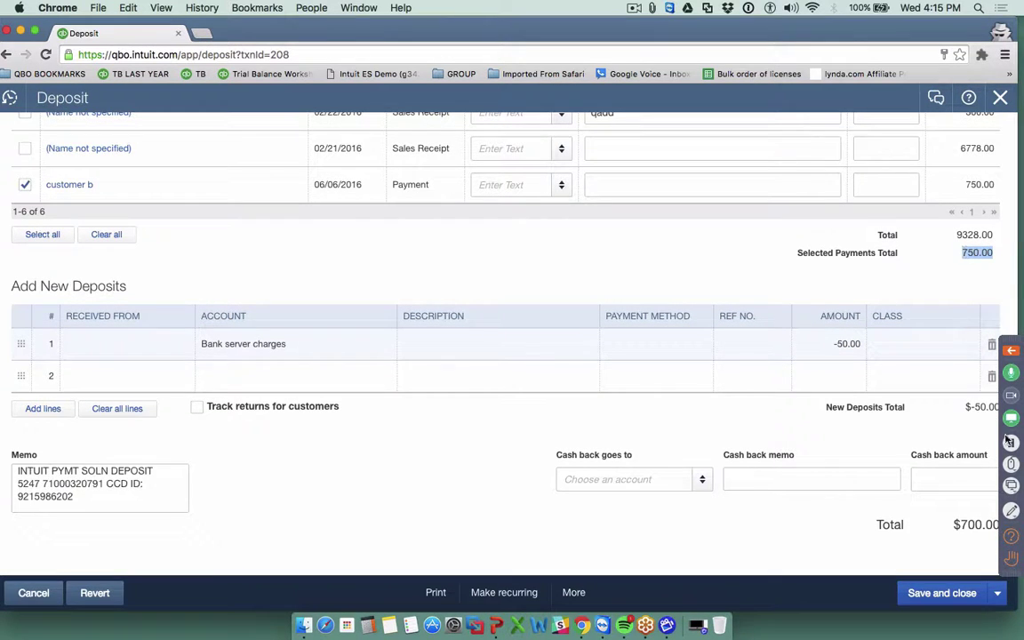
drag(960, 524, 1002, 532)
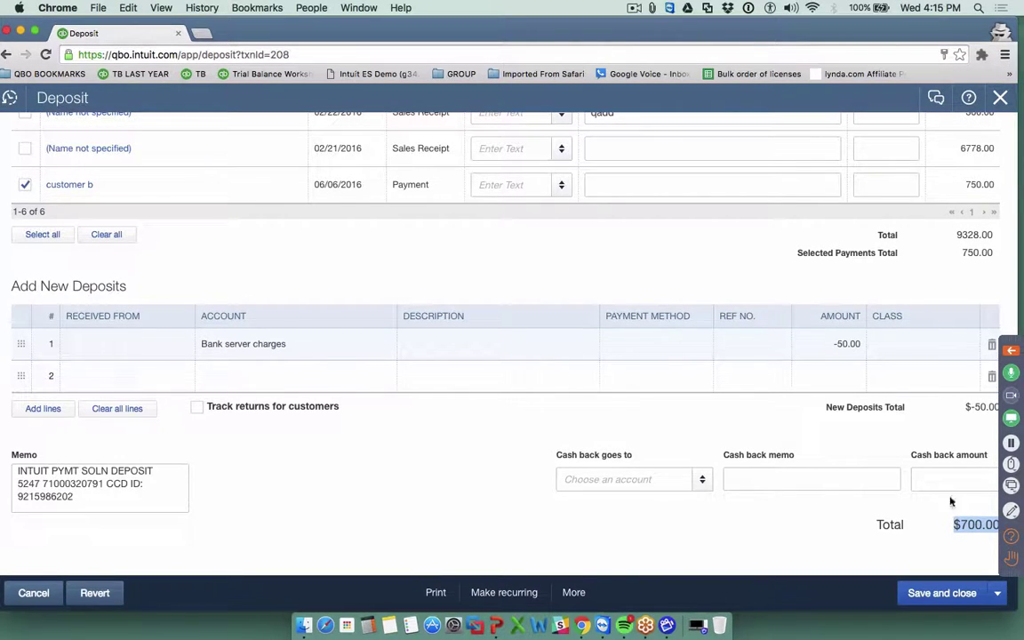
click(815, 345)
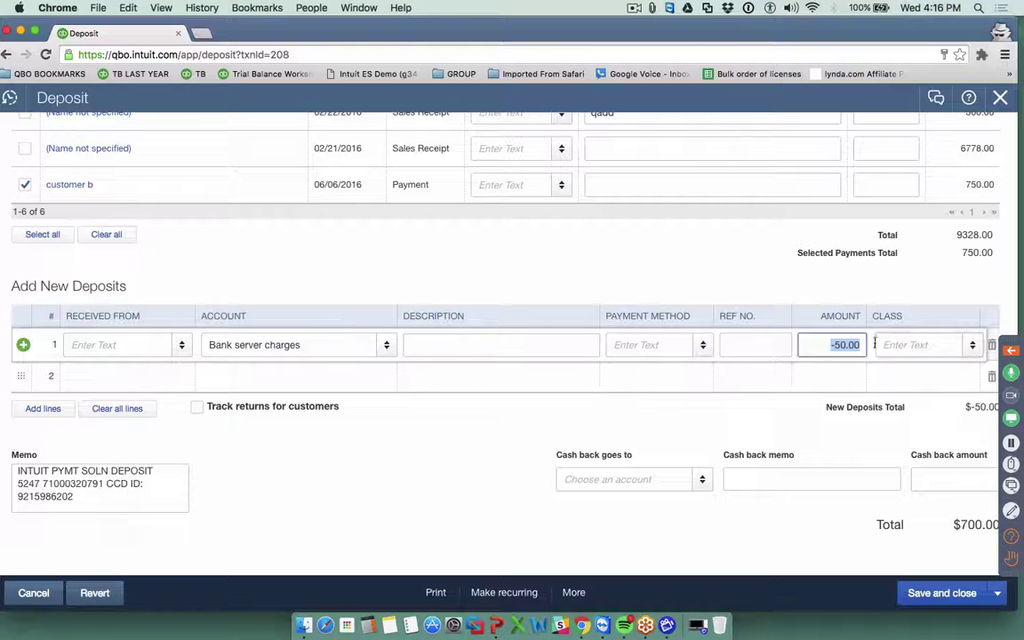
click(327, 346)
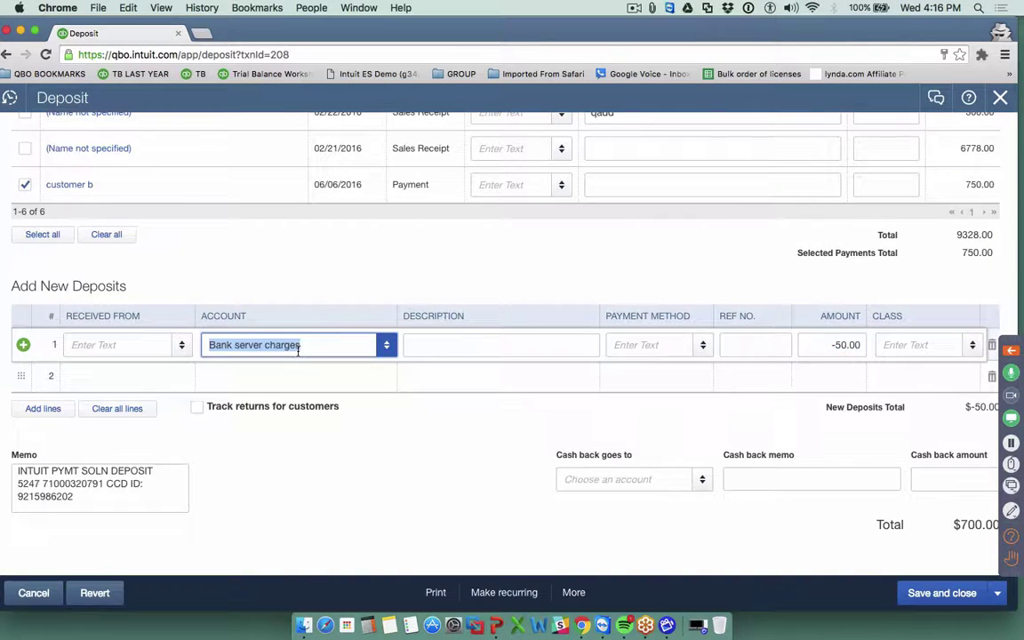